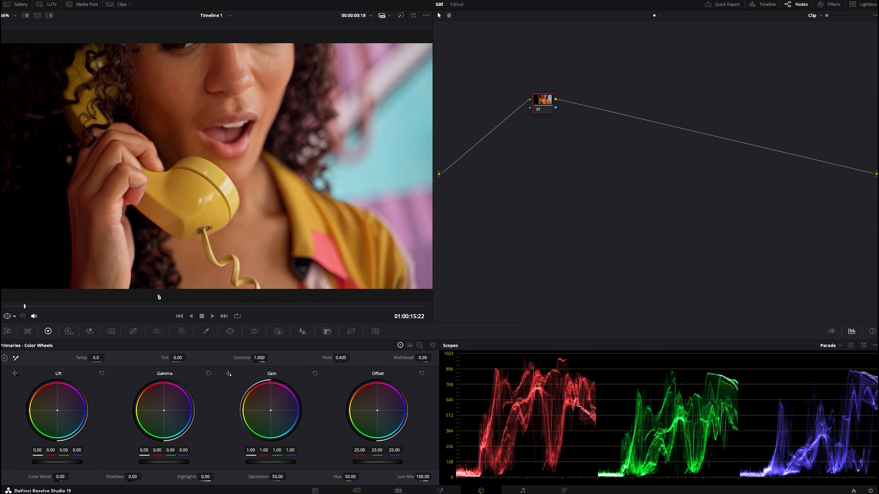
Scrub through the phone-call clip to examine its colours and exposure against the RGB parade
drag(160, 310, 477, 324)
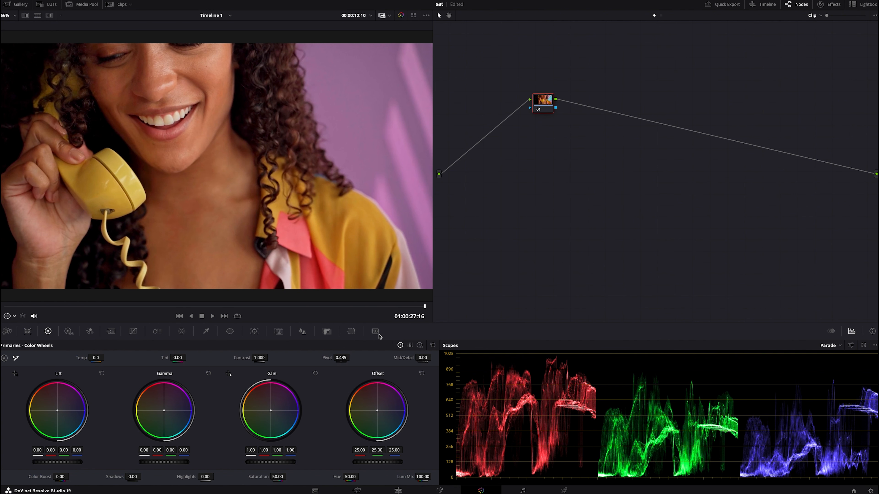
drag(271, 309, 35, 309)
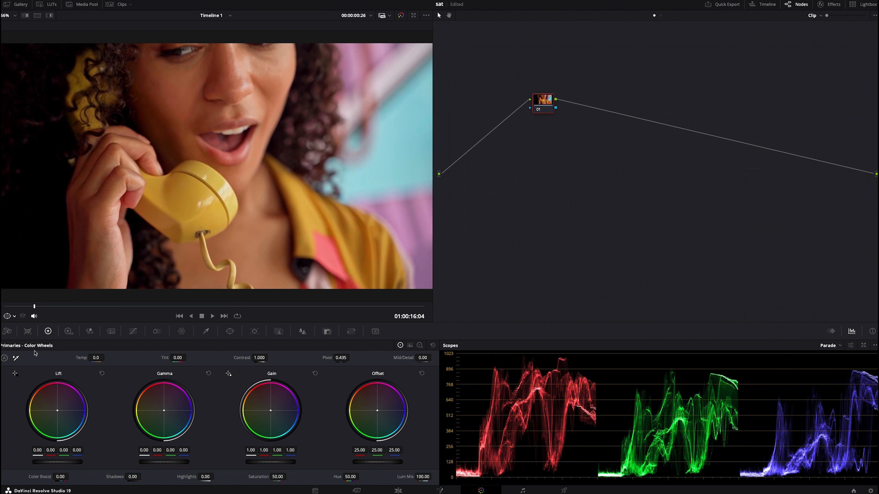
drag(97, 310, 319, 317)
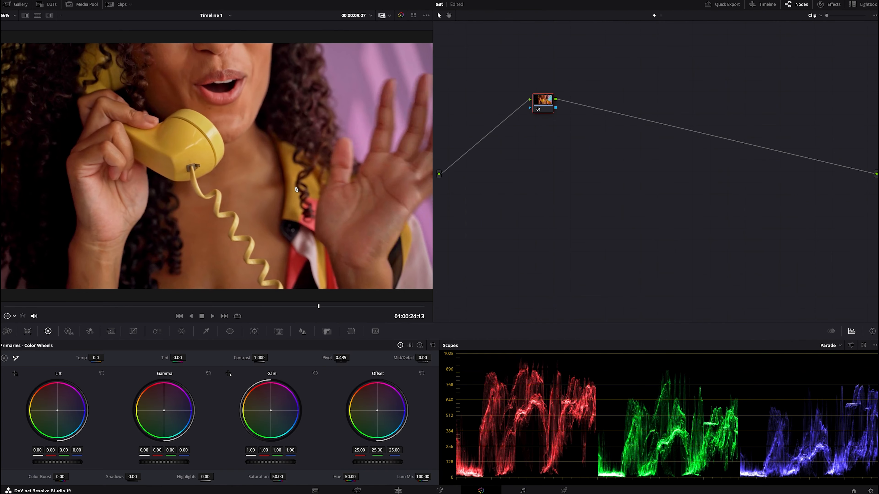
scroll(296, 189, down, 3)
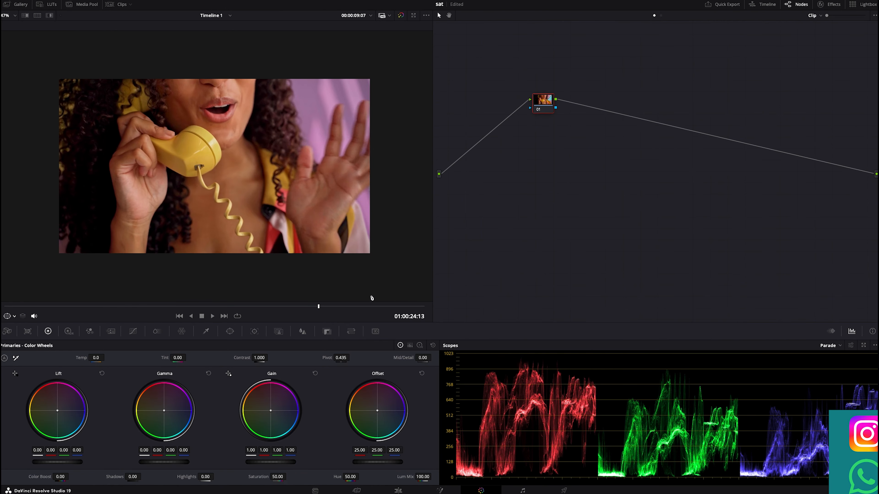
drag(364, 307, 82, 305)
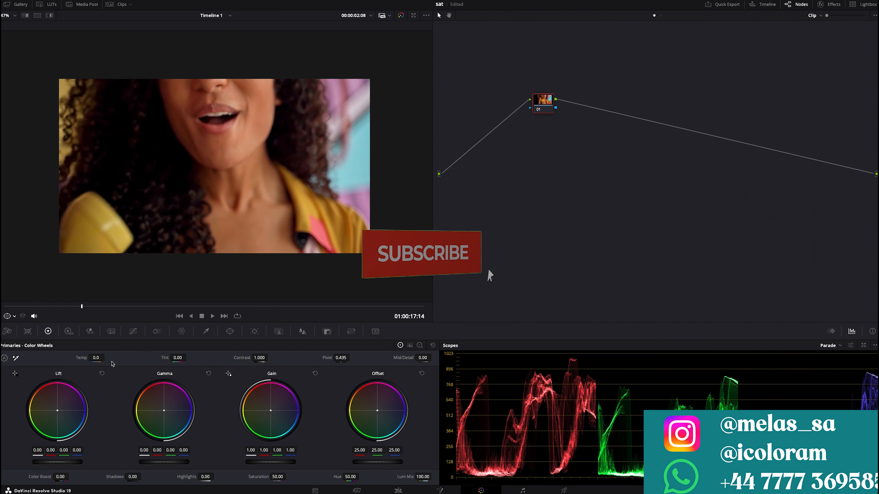
drag(68, 306, 388, 308)
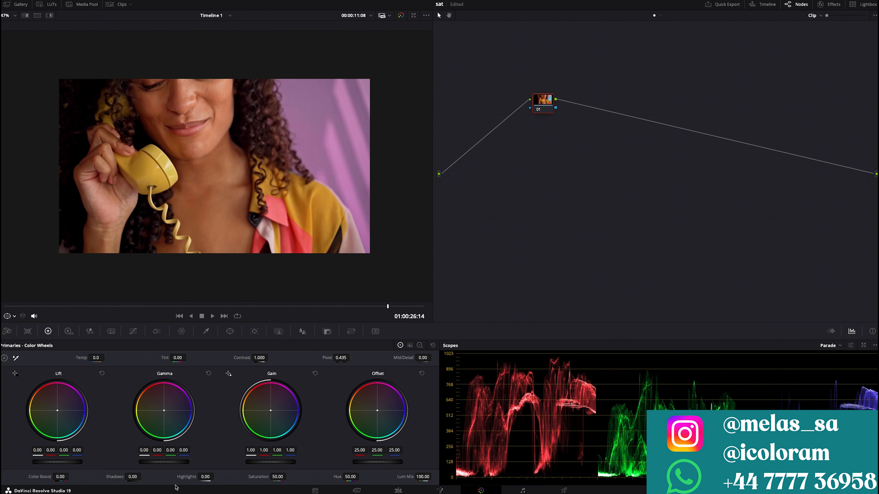
key(shift+z)
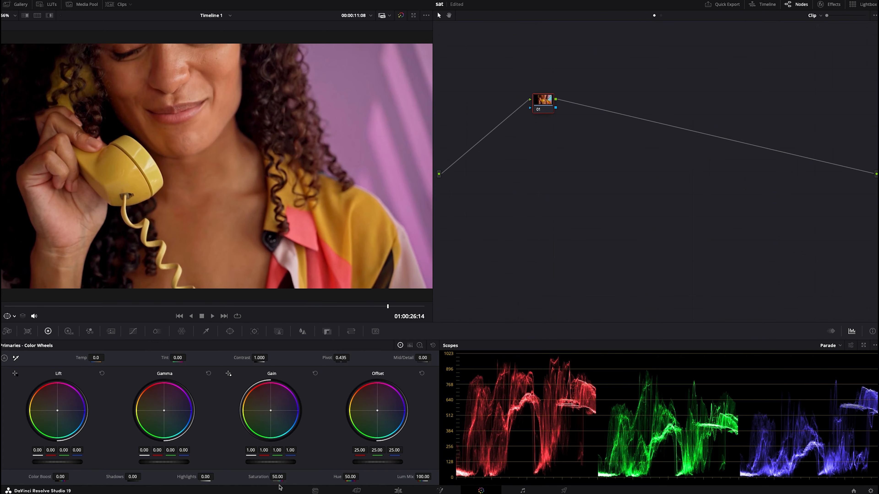
Try raising the saturation of node 01 to 69.80
drag(279, 478, 289, 477)
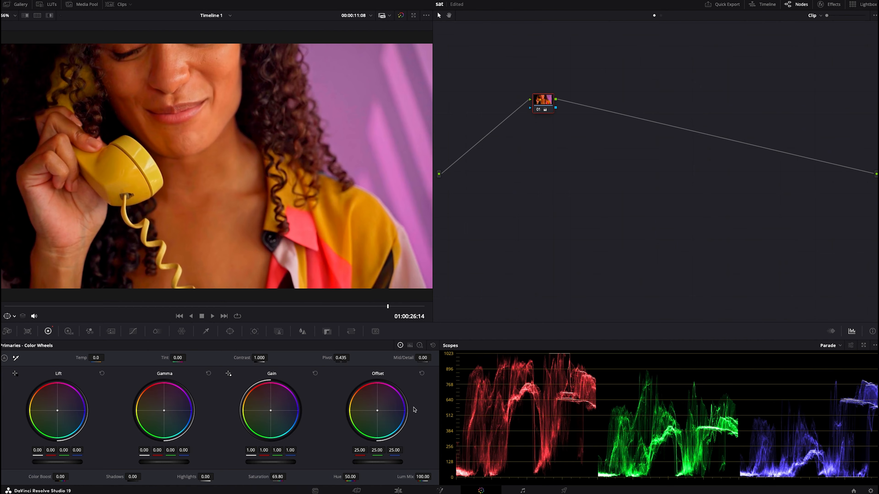
right_click(617, 164)
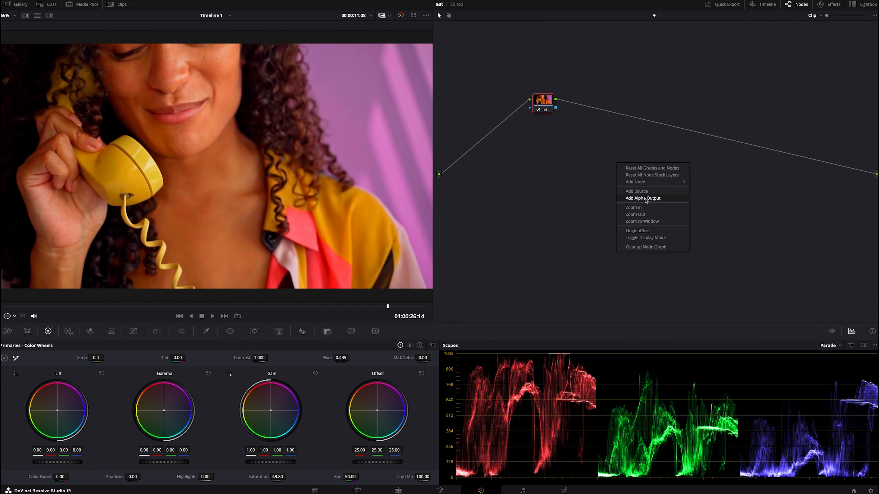
click(648, 248)
key(alt+s)
right_click(647, 238)
click(686, 244)
Set node 01's gamma to Linear with Lum Mix at 0, and switch the scopes to Vectorscope
right_click(541, 111)
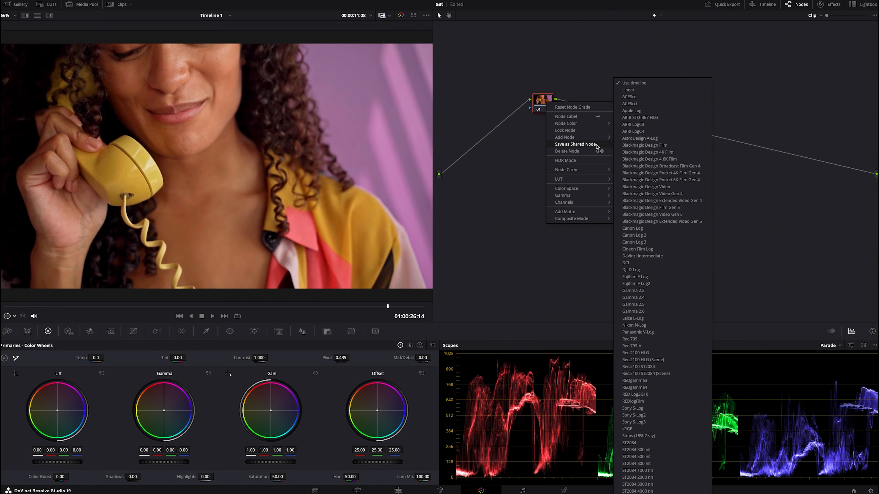
click(620, 91)
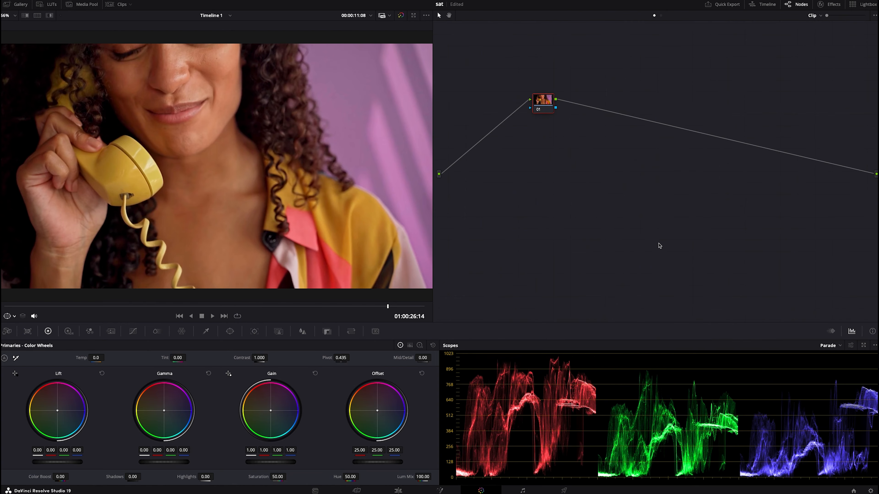
click(829, 345)
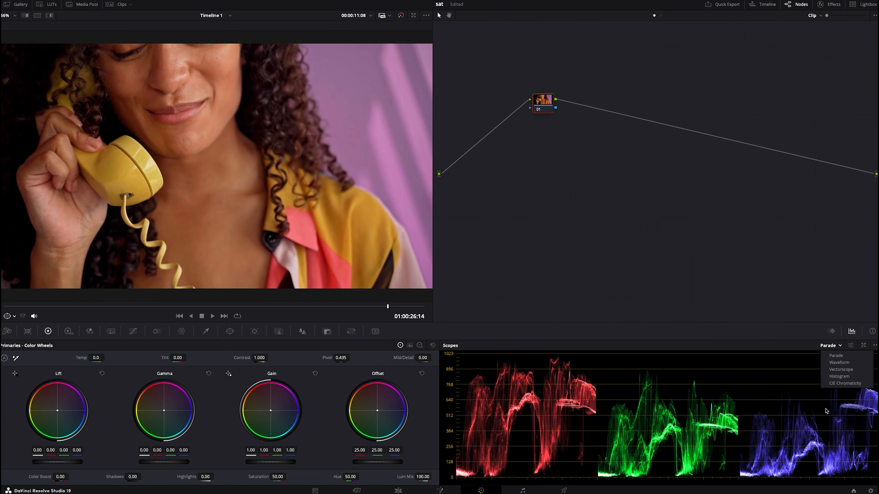
click(839, 370)
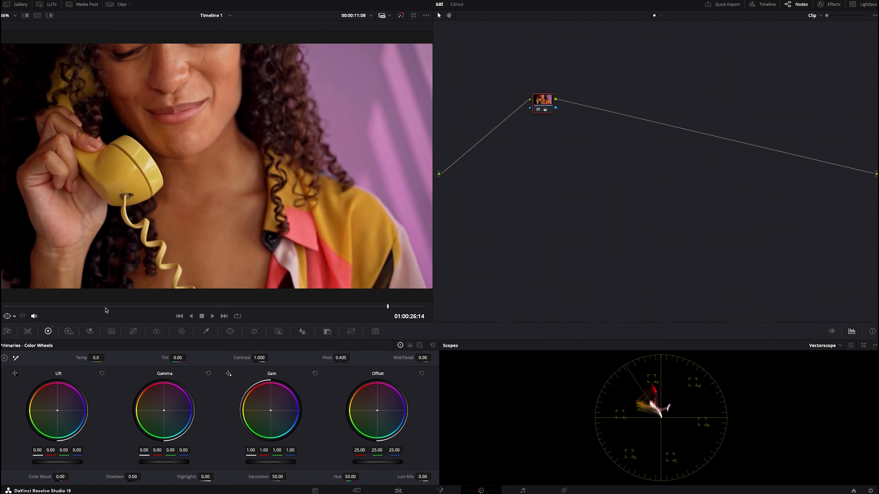
Shift node 01's gain toward blue, to about 0.45 red, 1.10 green and 1.64 blue
drag(5, 306, 196, 301)
drag(294, 306, 346, 317)
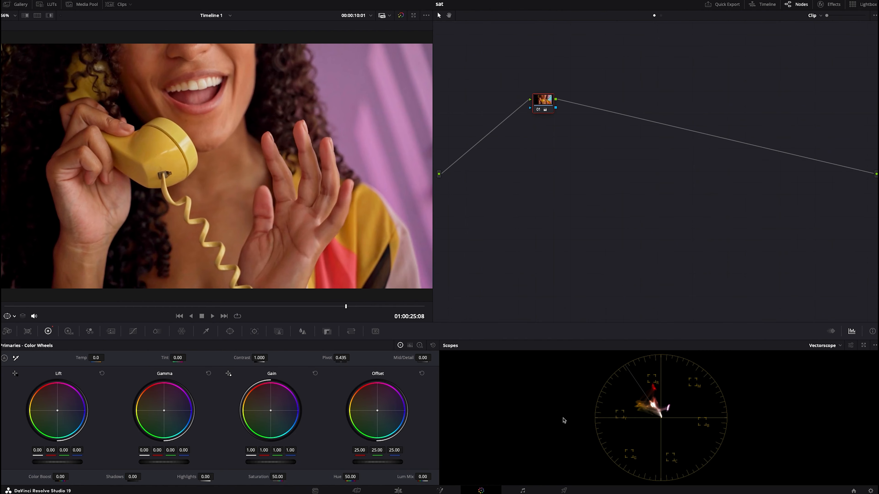
mouse_move(266, 424)
mouse_down()
mouse_move(274, 415)
mouse_move(284, 427)
mouse_move(279, 419)
mouse_up()
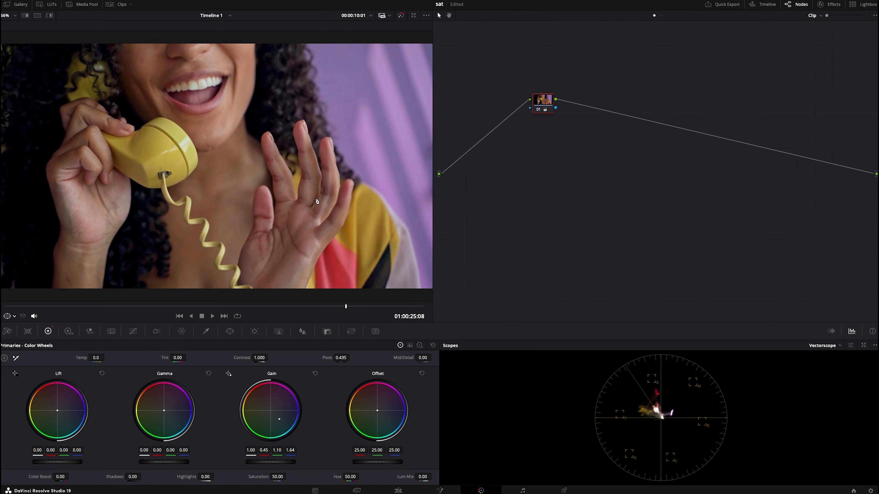
Add a serial node after node 01 and switch the scopes back to Parade
key(alt+s)
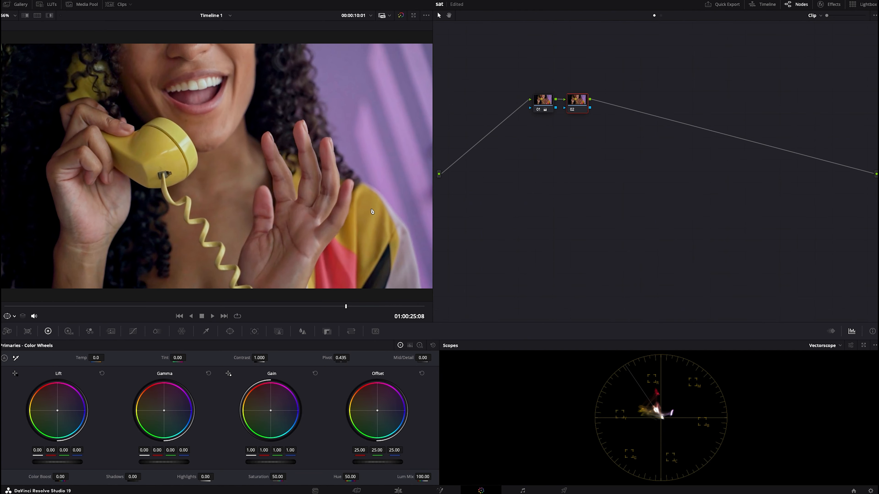
scroll(275, 161, down, 2)
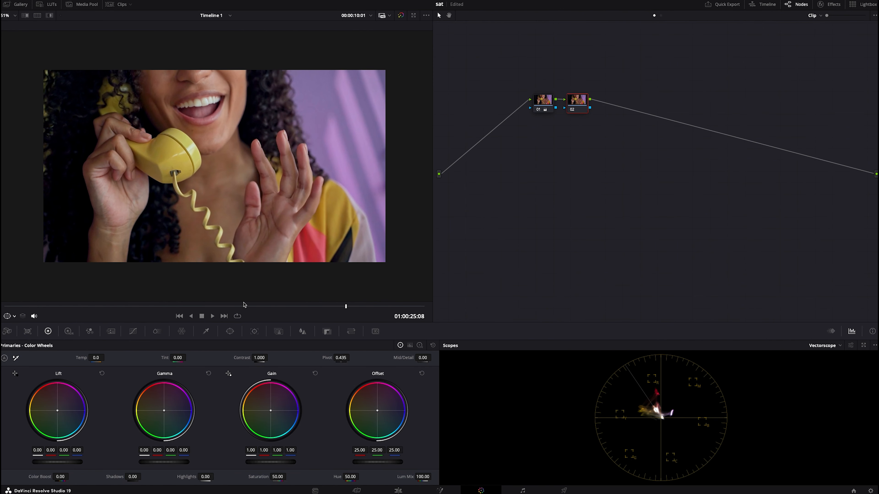
drag(243, 304, 133, 305)
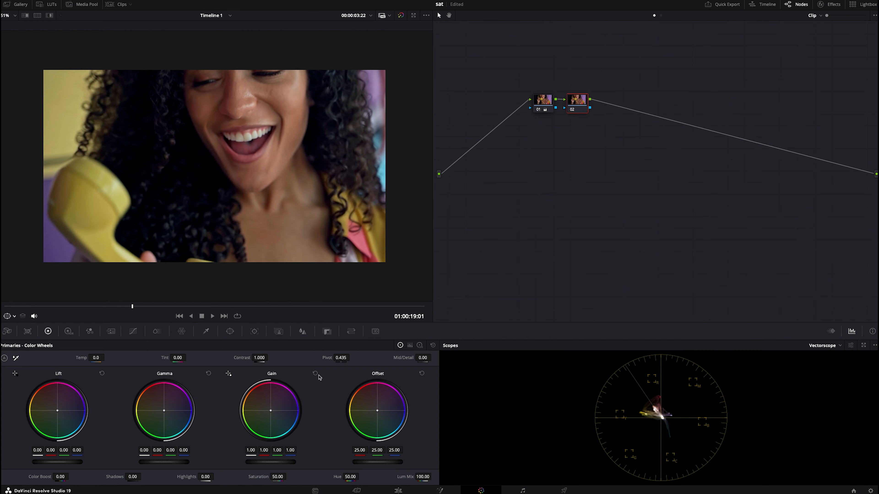
click(823, 346)
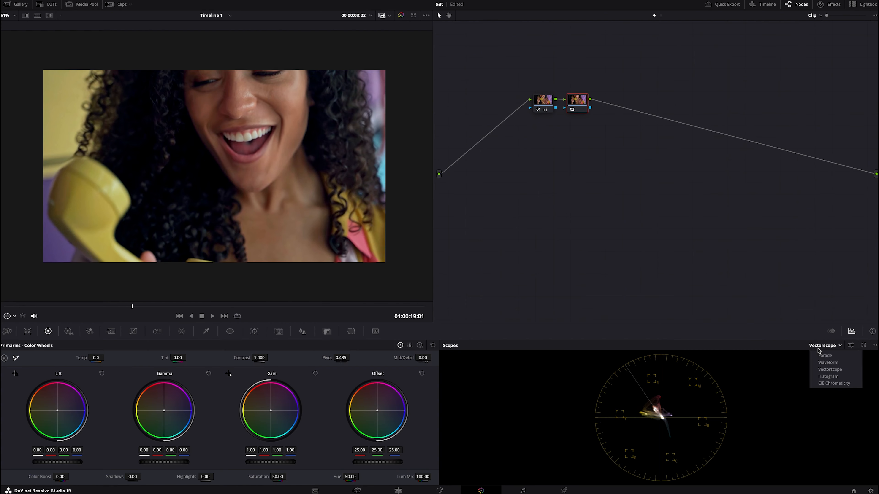
click(821, 354)
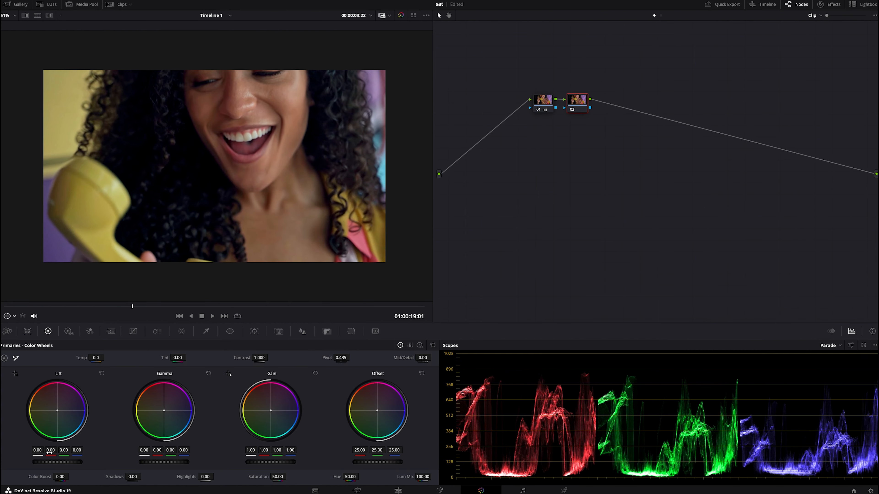
On node 02, set the lift to 0.03, the gain to 1.08 and the contrast to 1.164
drag(57, 466, 58, 463)
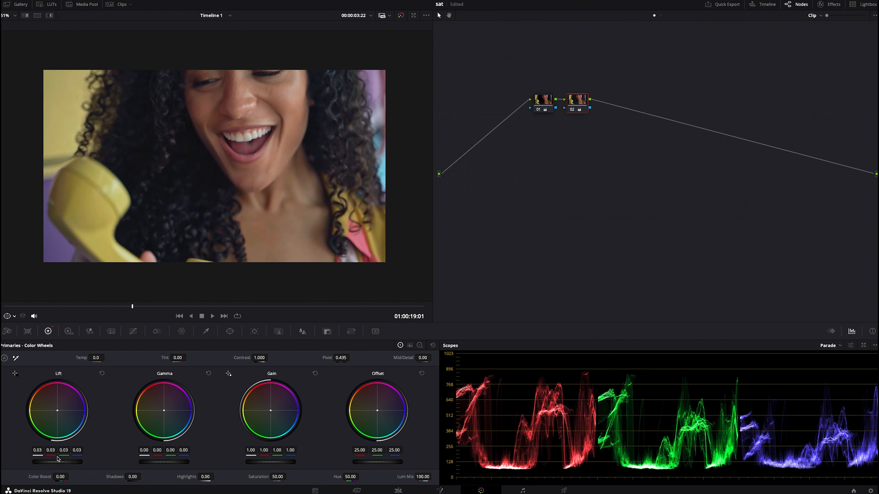
drag(264, 462, 267, 463)
drag(259, 358, 270, 357)
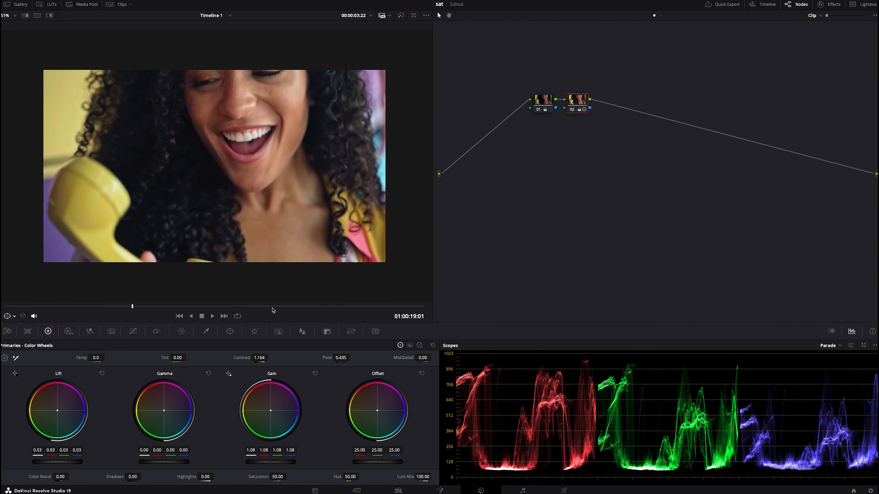
Lower node 02's highlights to -41 and check the effect across the clip
click(340, 307)
mouse_move(341, 307)
mouse_down()
mouse_move(263, 306)
mouse_move(338, 307)
mouse_up()
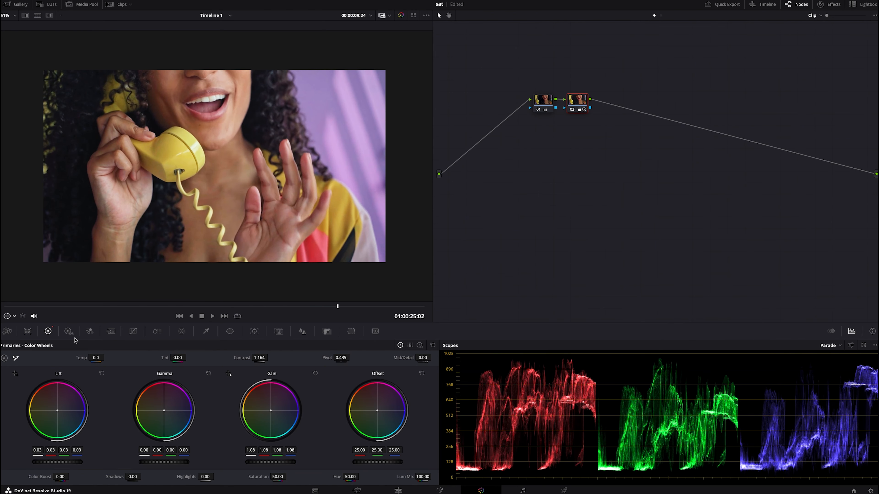
drag(185, 479, 158, 479)
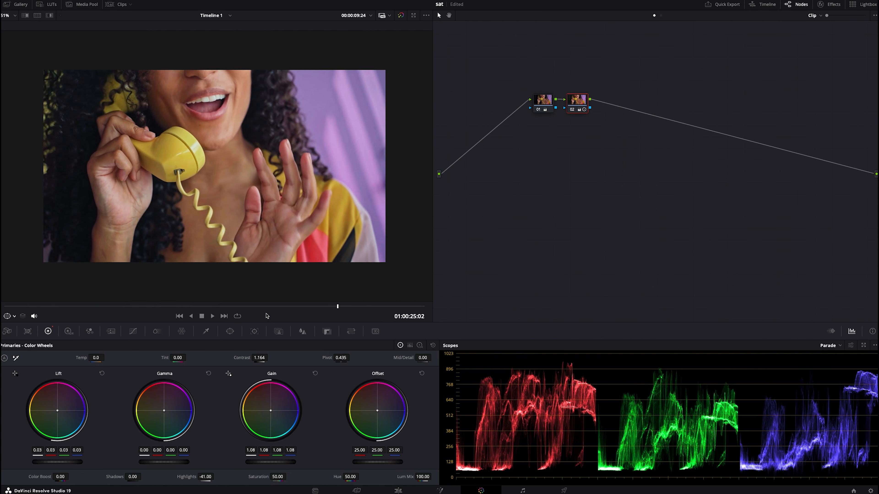
drag(252, 307, 143, 308)
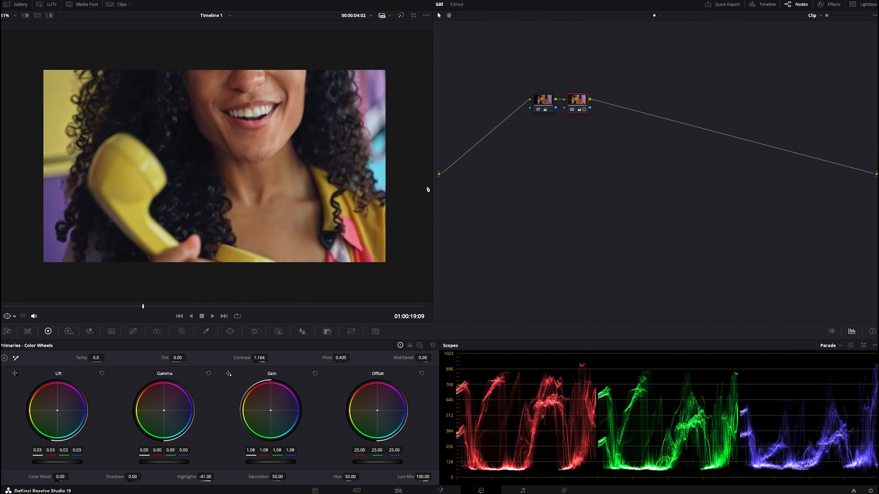
Add a third serial node, reduce its saturation to 36.40, and check the effect across the clip
key(alt+s)
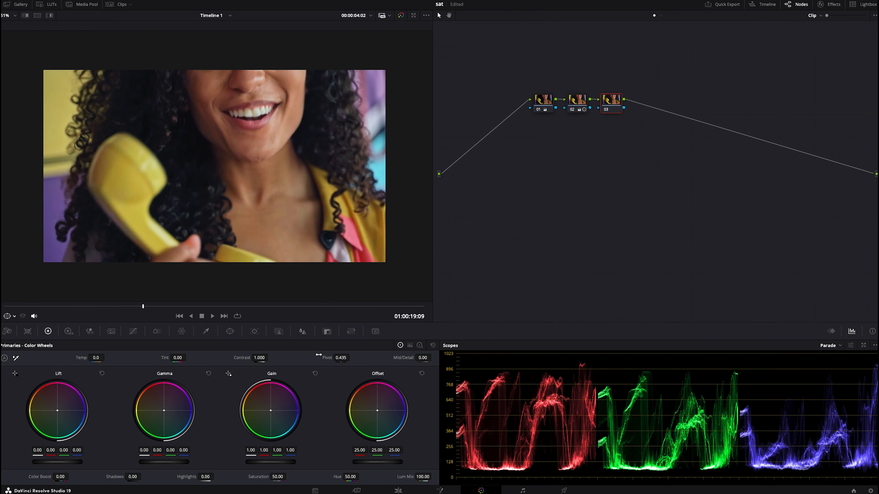
drag(278, 476, 255, 476)
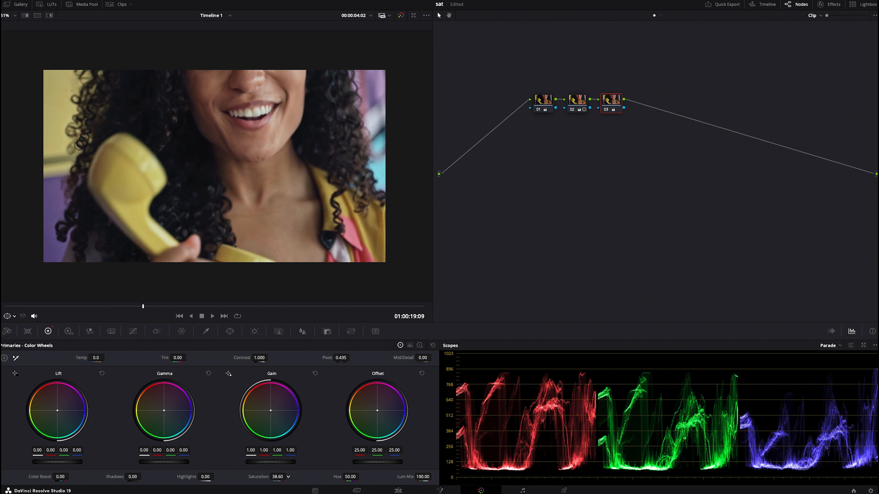
drag(255, 477, 255, 477)
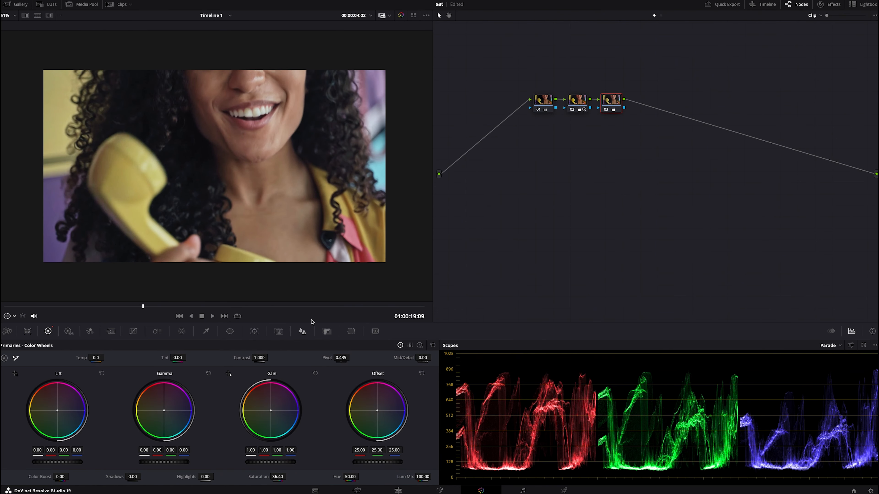
drag(321, 305, 352, 329)
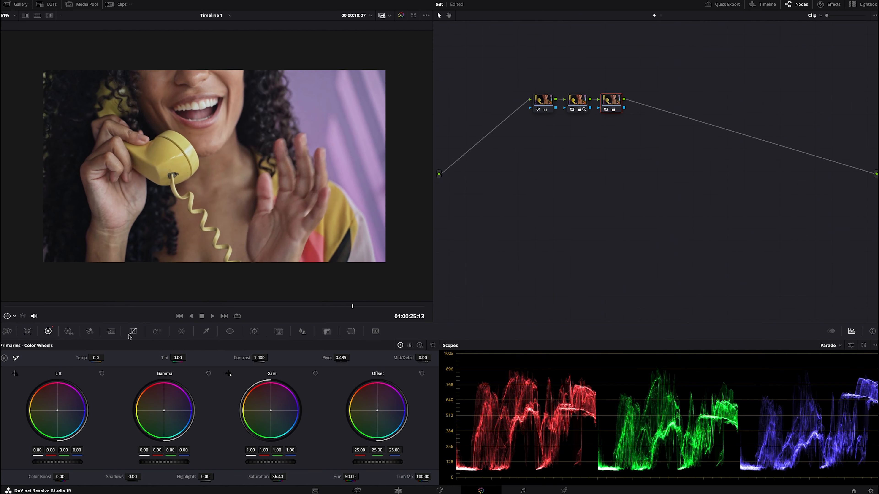
click(121, 307)
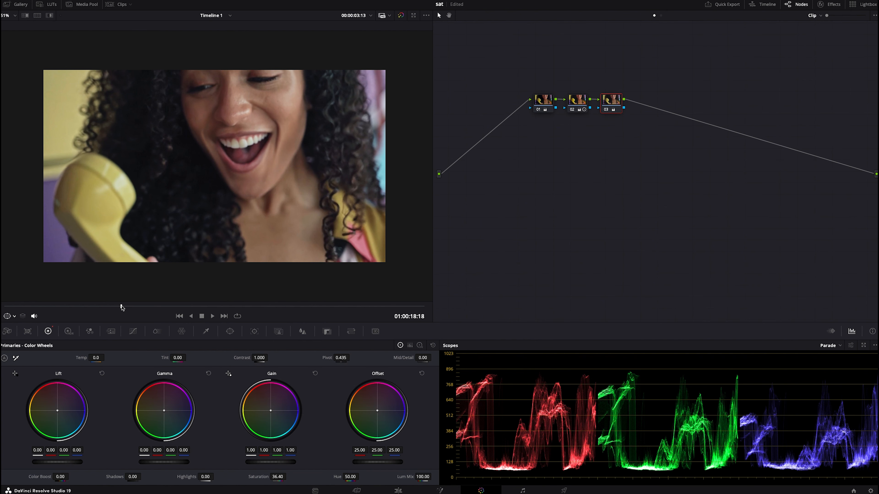
Add serial node 04 with four parallel nodes, 05 to 08, and clean up the node graph
mouse_move(300, 491)
key(alt+s)
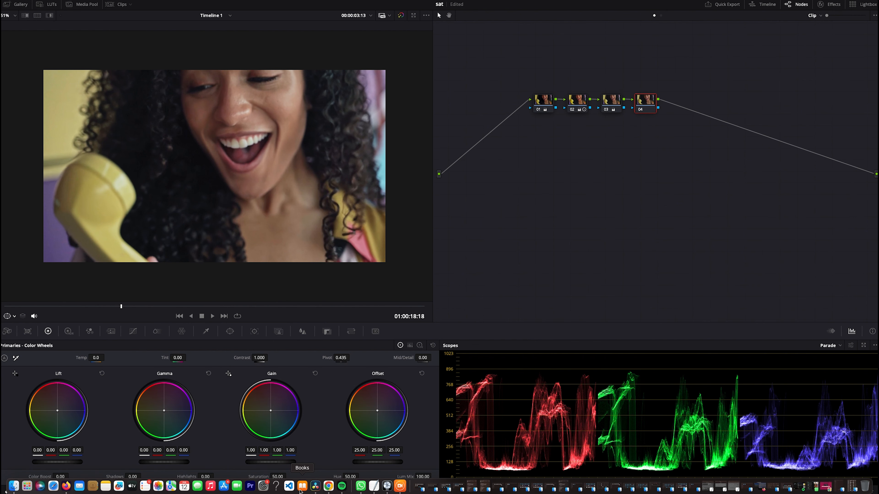
key(alt+p)
key(alt+p)
key(alt+p)
key(alt+p)
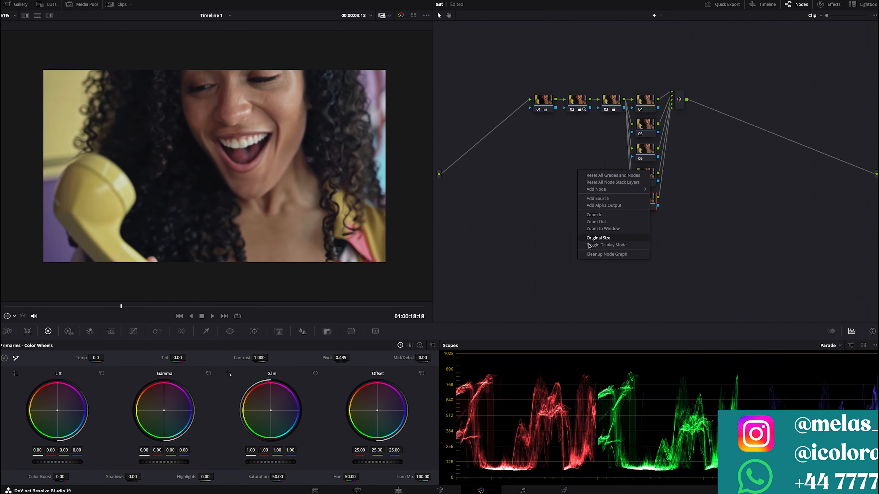
click(598, 254)
Label node 04 "yellowa"
drag(168, 307, 349, 314)
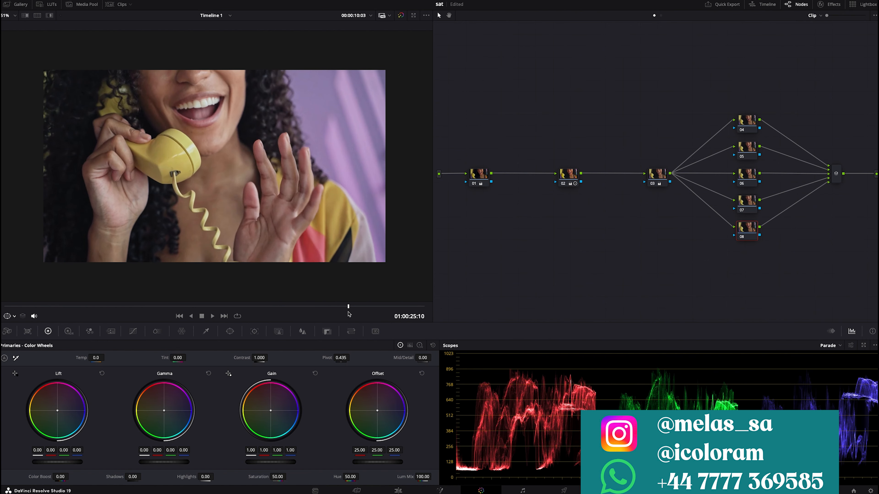
click(749, 120)
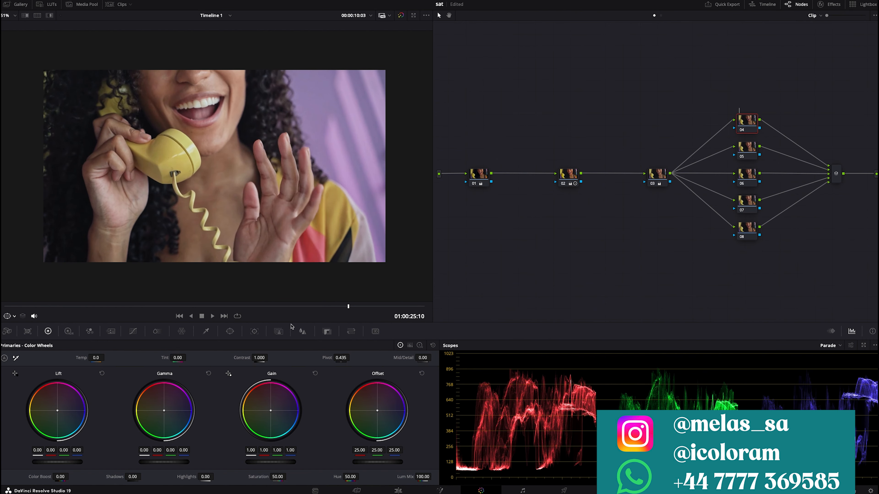
text(yellowa)
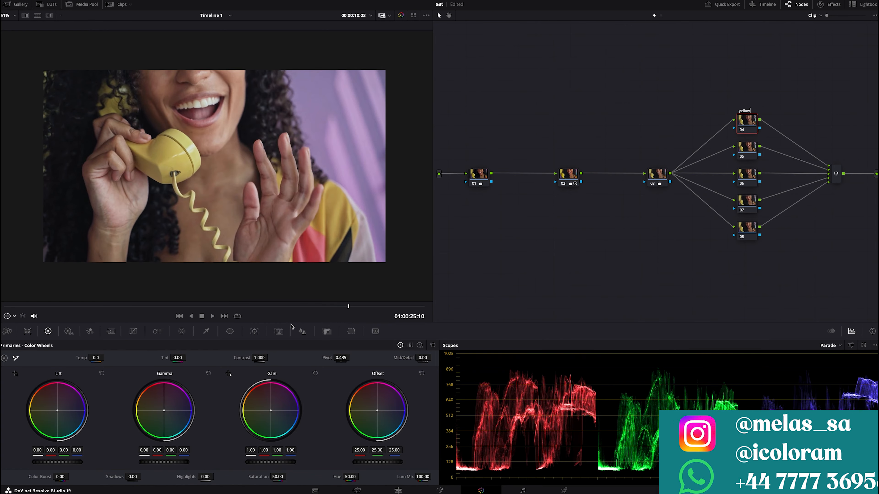
Try raising the yellow phone's luminance to 1.99 with the Hue Vs Lum curve on node 04, and reset the point
click(134, 332)
click(174, 164)
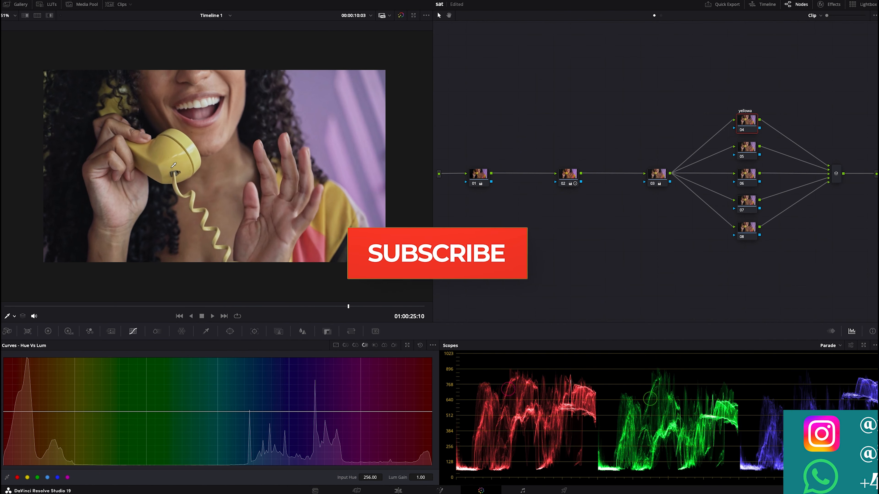
drag(62, 411, 54, 359)
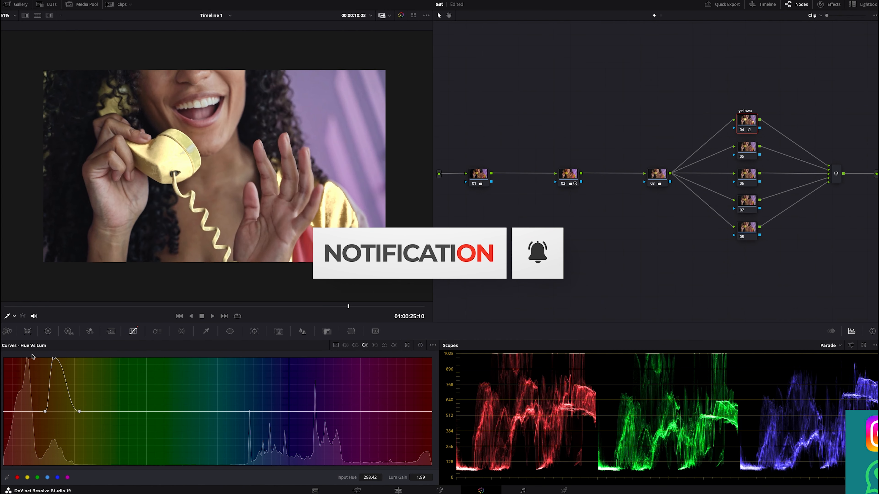
right_click(53, 361)
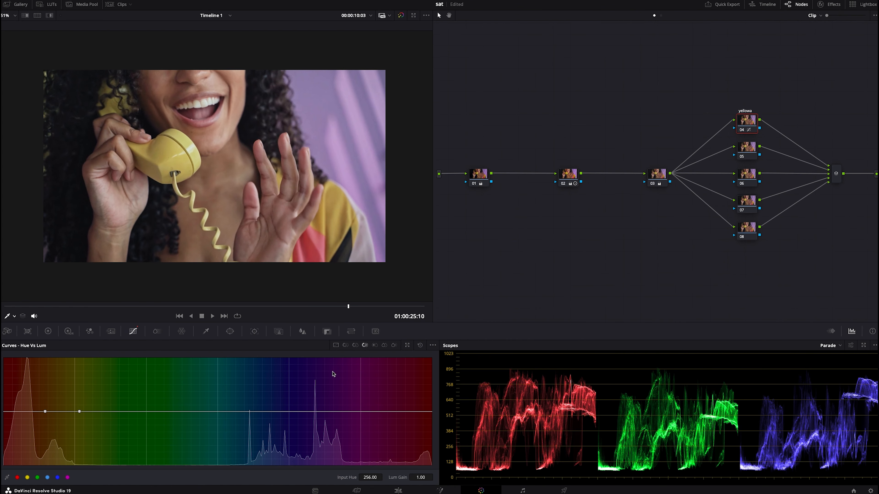
Sample the yellow phone into node 04's Hue Vs Sat curve and raise its saturation, widening the boost to hue 322.60 at 1.62
click(355, 345)
click(160, 148)
drag(60, 414, 54, 382)
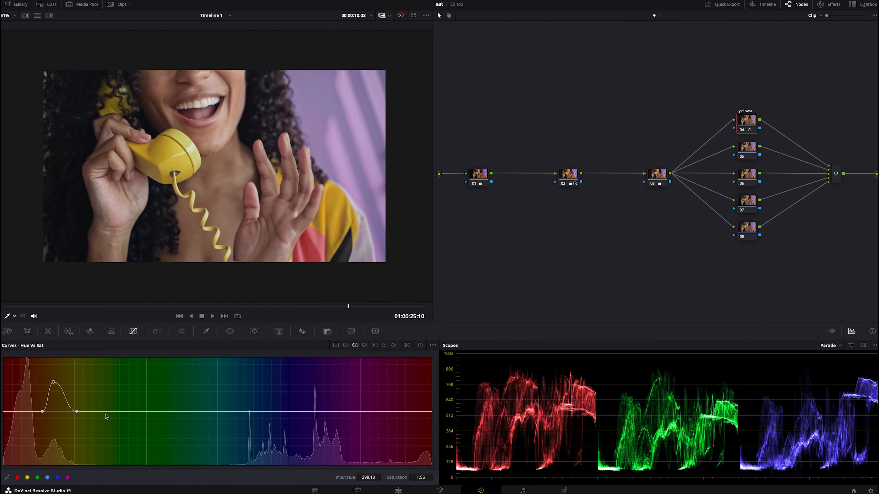
drag(77, 412, 91, 380)
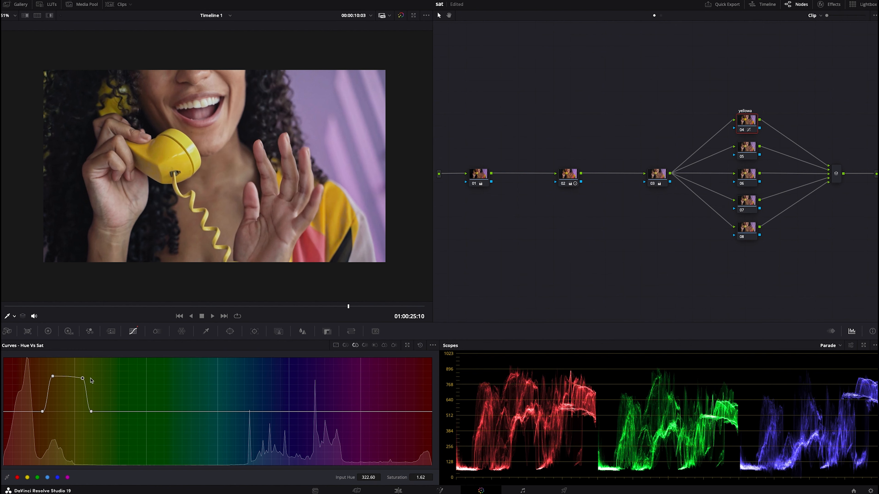
Go to an earlier frame and compare the image with node 03 disabled and enabled
drag(402, 311, 255, 319)
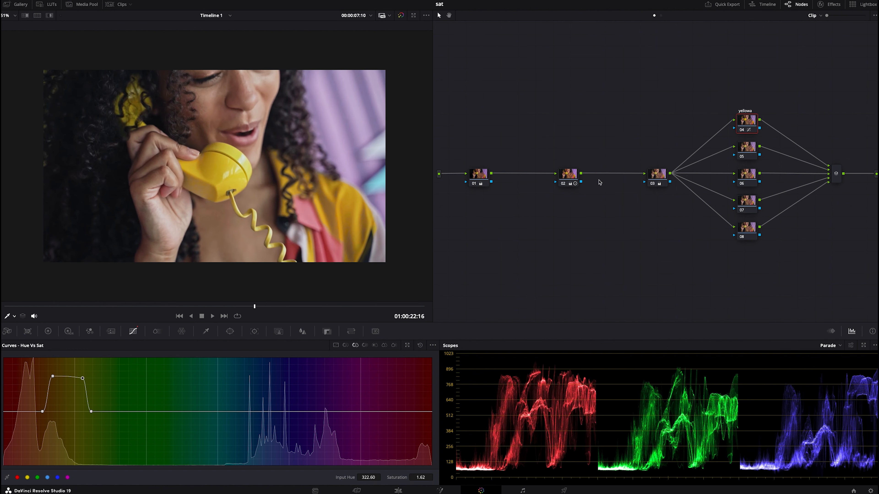
click(653, 185)
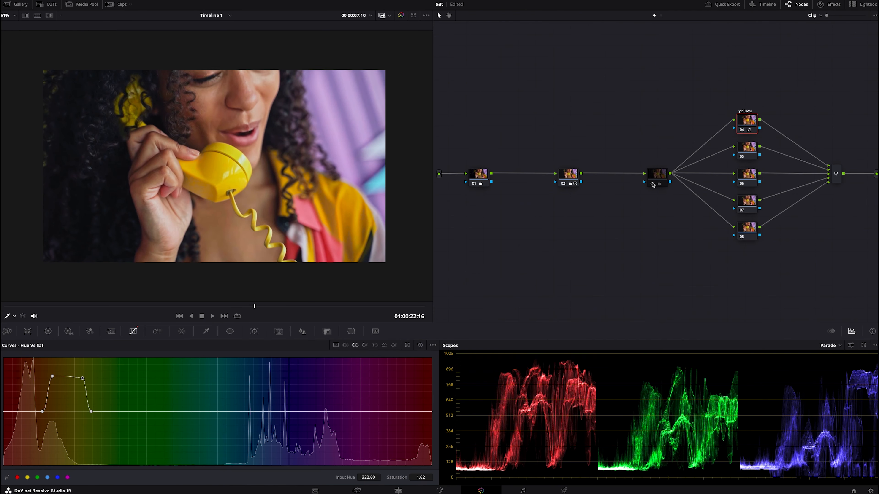
click(653, 184)
click(653, 184)
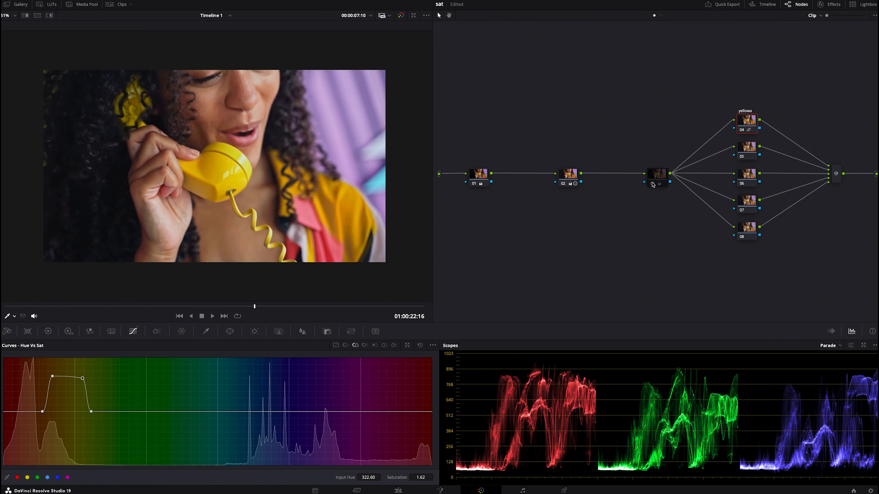
click(653, 184)
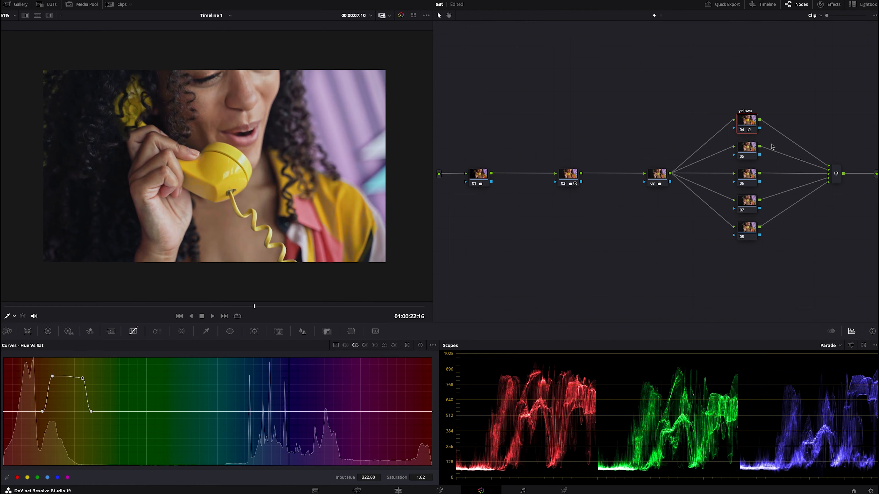
On node 05, sample the pink part of the shirt and raise its Hue Vs Sat saturation to about 1.54
click(754, 146)
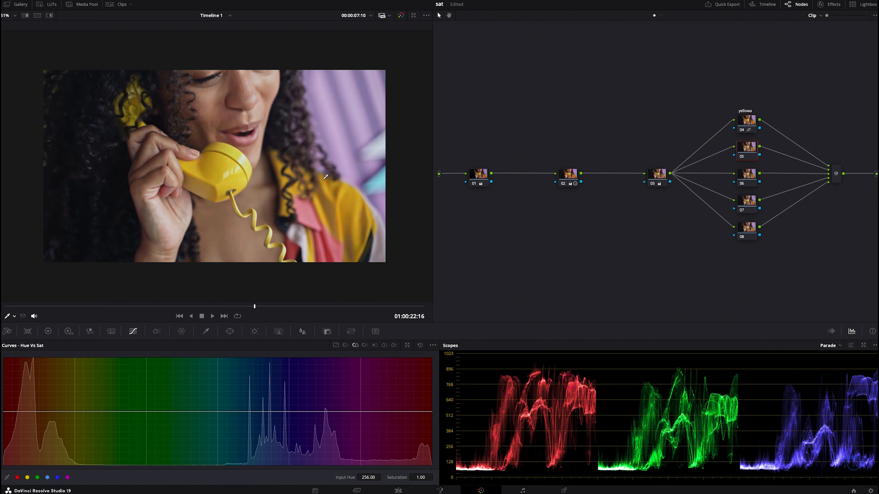
click(317, 235)
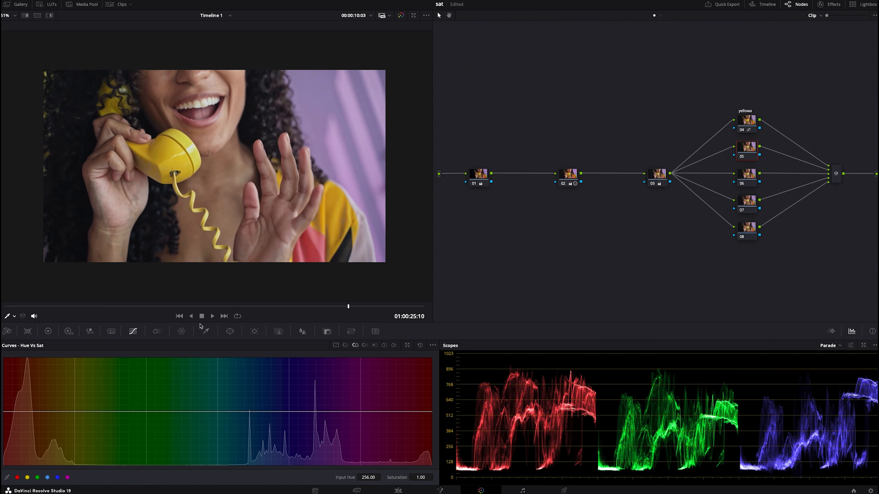
drag(29, 314, 262, 314)
click(315, 241)
drag(421, 411, 413, 383)
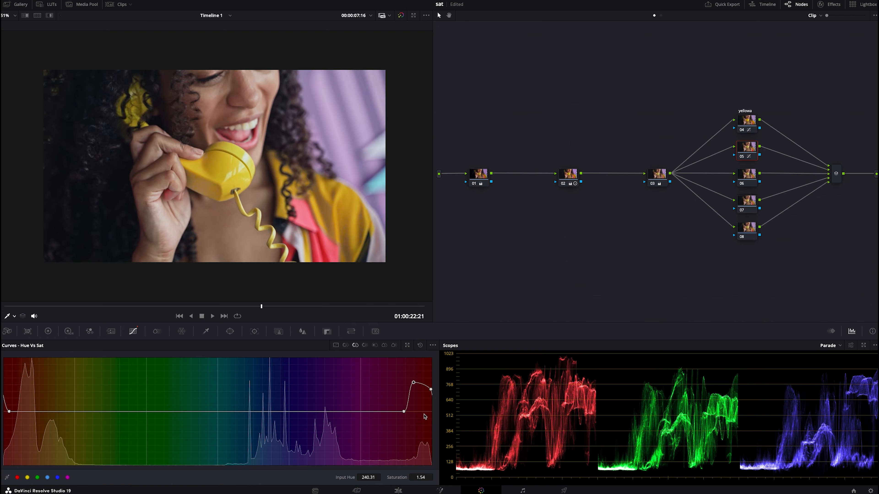
Refine node 05's red Hue Vs Sat points, widening the boost and setting its peak to hue 236.07, saturation 1.49
click(431, 390)
mouse_move(418, 477)
mouse_down()
mouse_move(435, 477)
mouse_move(383, 477)
mouse_move(418, 476)
mouse_up()
drag(373, 477, 367, 477)
drag(422, 477, 367, 478)
Widen node 04's yellow saturation curve to hue 282.67, set its peaks to 1.69 and 1.73, and check another frame
click(748, 121)
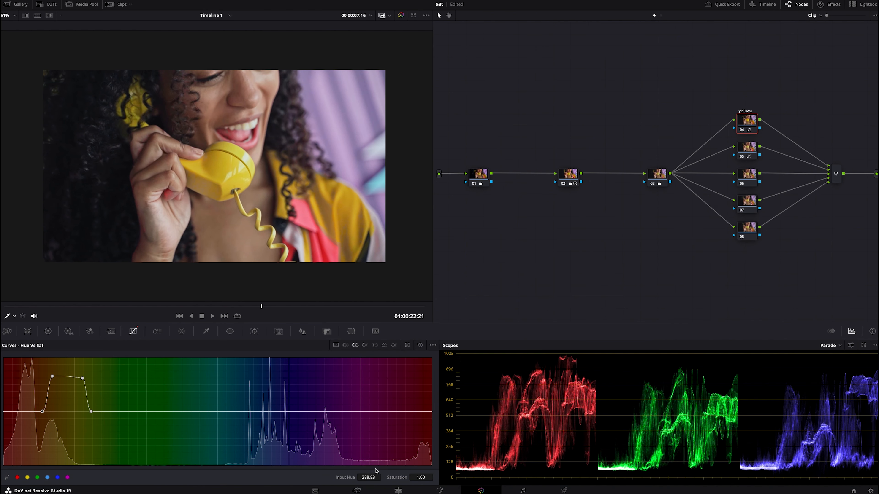
drag(41, 412, 34, 411)
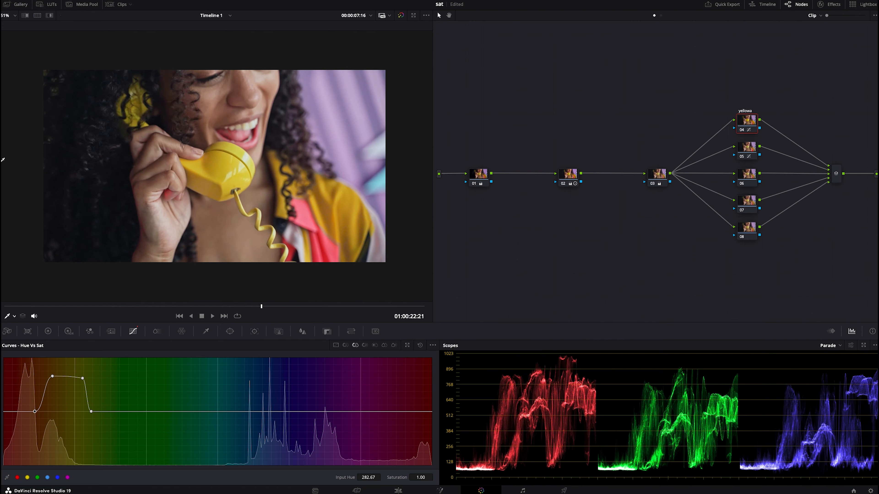
click(52, 376)
drag(411, 476, 360, 477)
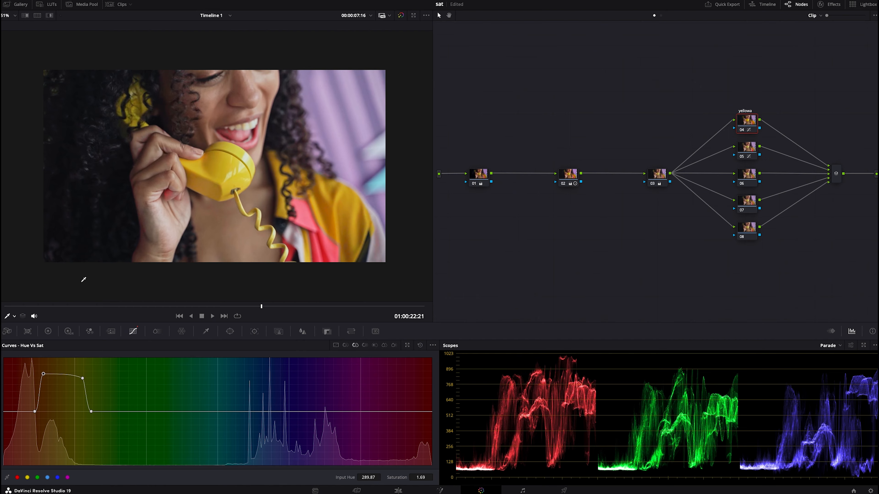
click(83, 379)
drag(429, 474, 433, 475)
drag(329, 307, 372, 308)
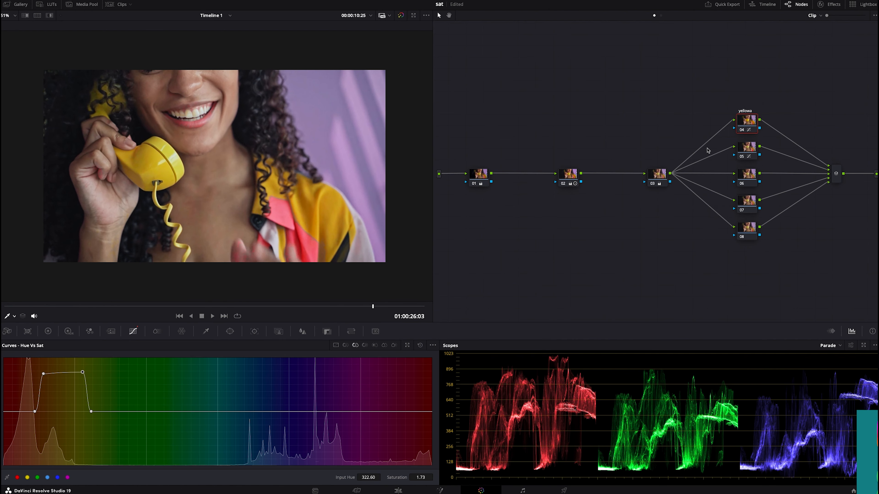
Qualify the pink shirt fabric on node 05, highlight the key, and set hue width to 4.7 and saturation low to 5.7
click(748, 147)
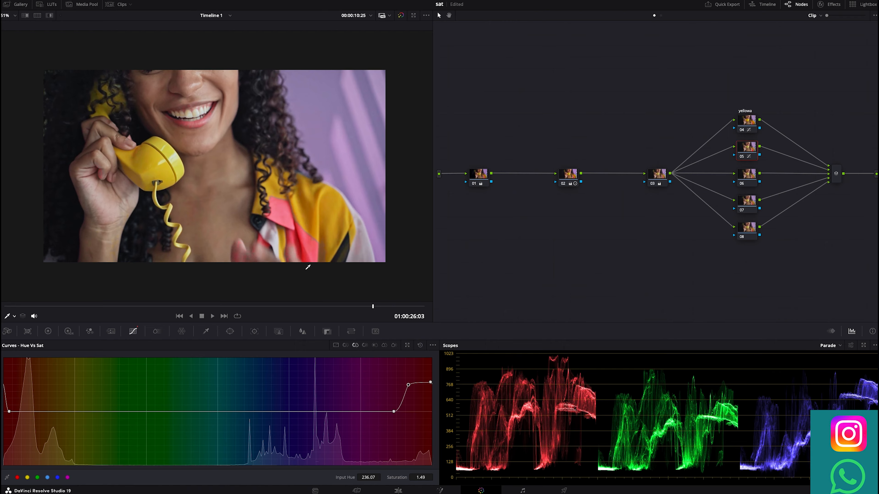
click(206, 331)
click(293, 251)
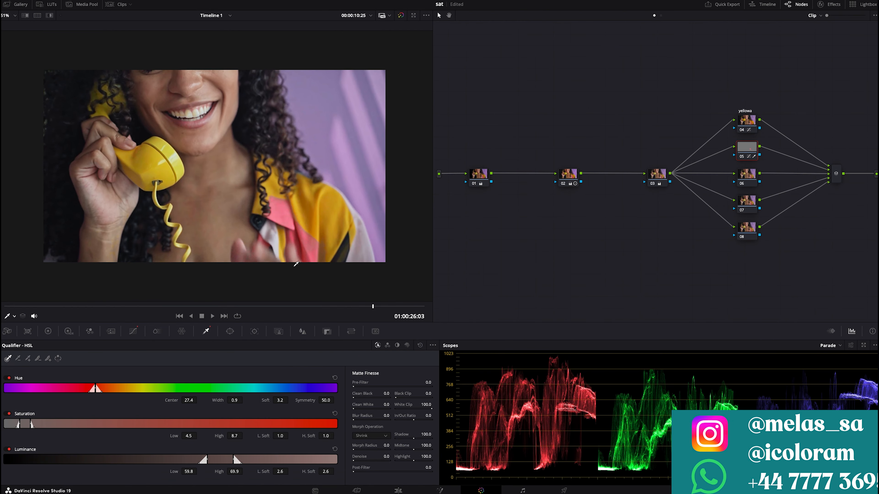
key(shift+h)
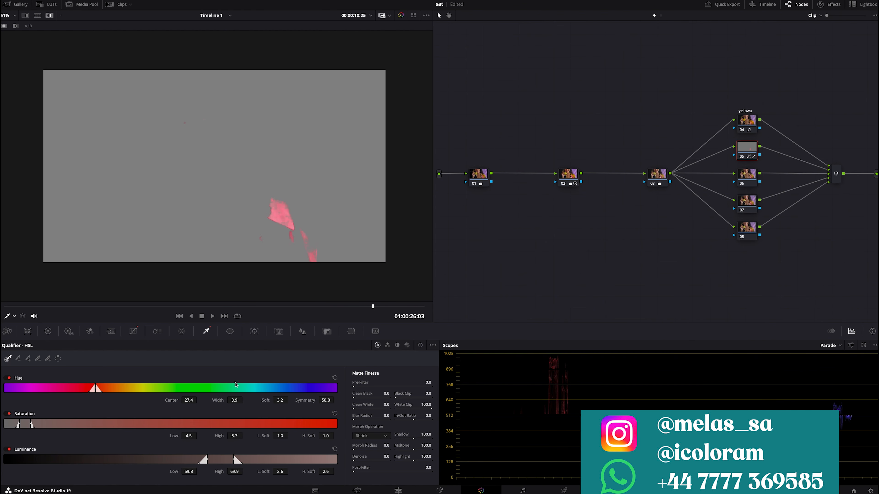
drag(236, 400, 236, 401)
drag(186, 437, 199, 436)
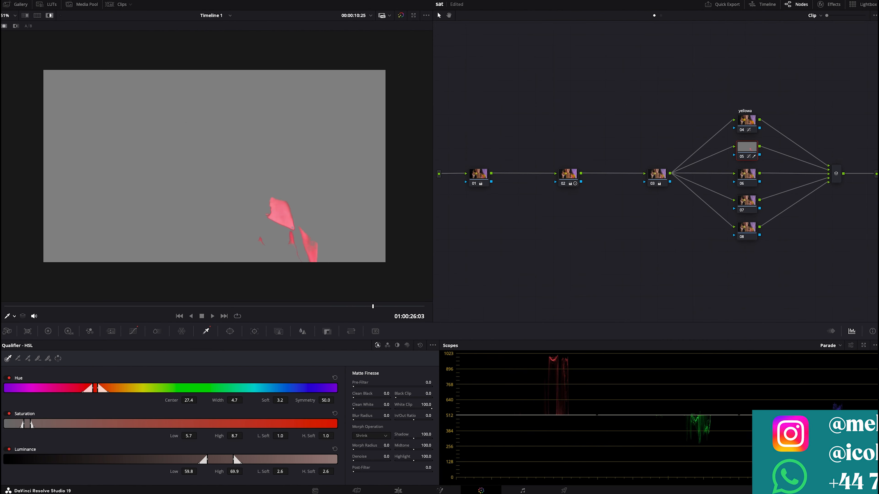
Set the pink key's Clean White to 61.4, turn off the highlight, and check the result across the clip
drag(354, 408, 373, 409)
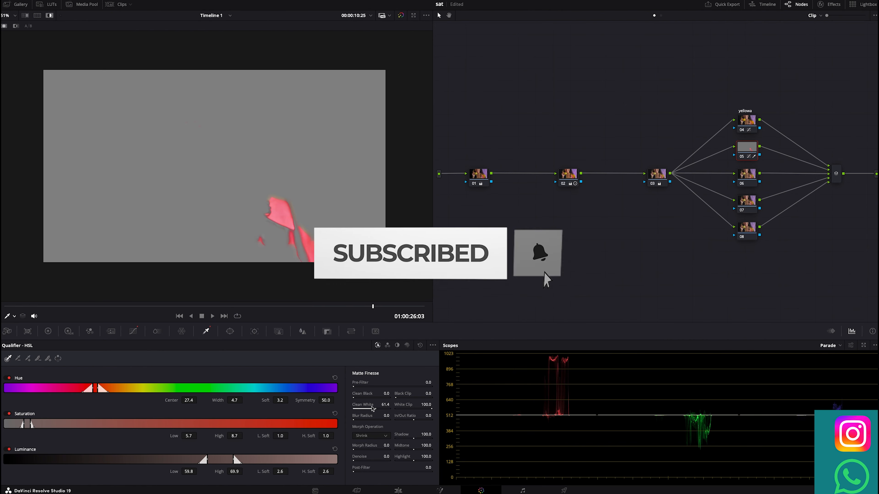
key(shift+h)
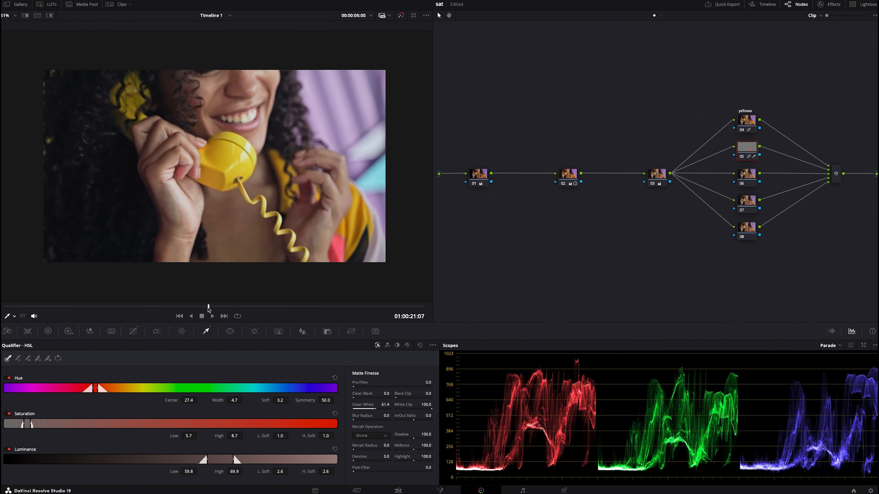
click(384, 307)
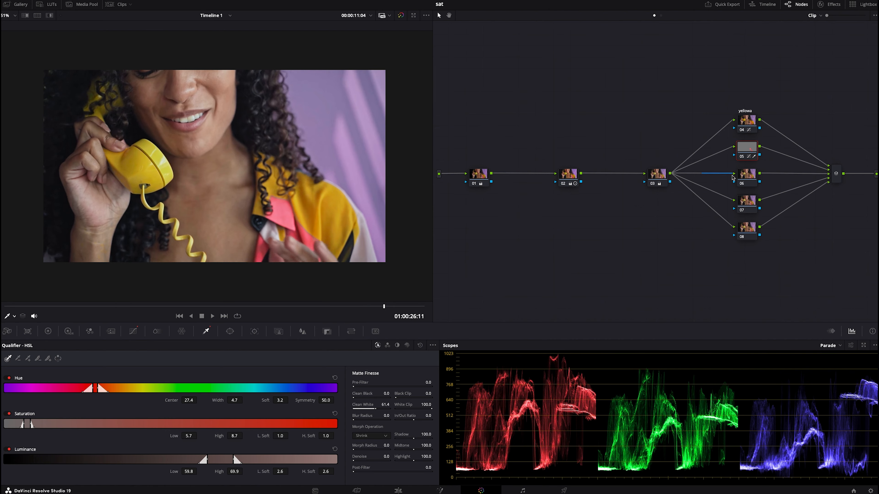
On node 06, sample the purple wall and raise its Hue Vs Sat saturation to 1.39 from hue 149.08 to 182.49
click(745, 179)
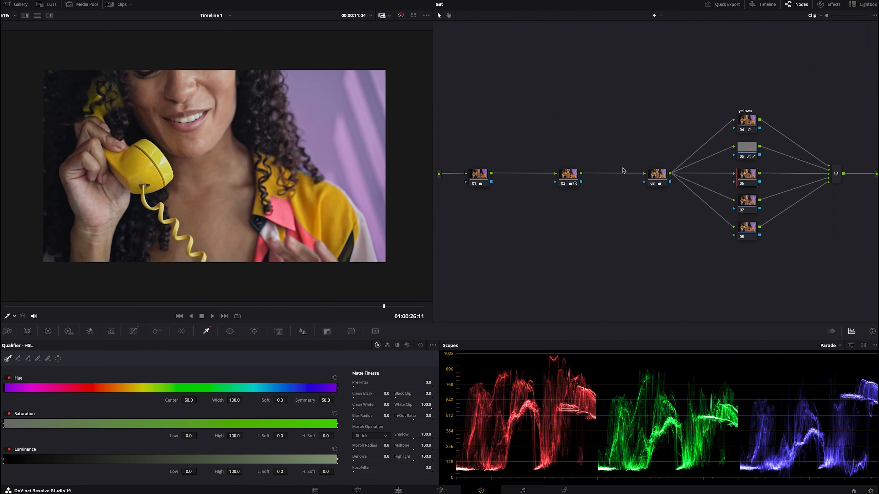
click(339, 136)
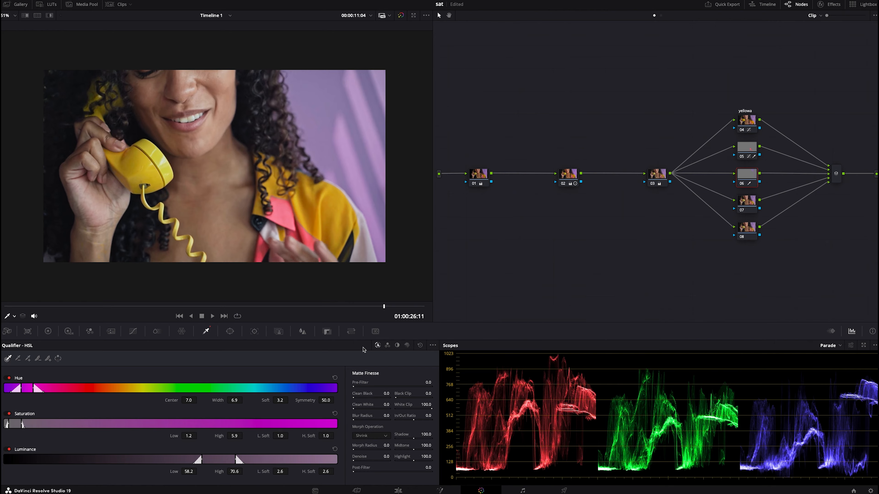
click(420, 345)
click(135, 332)
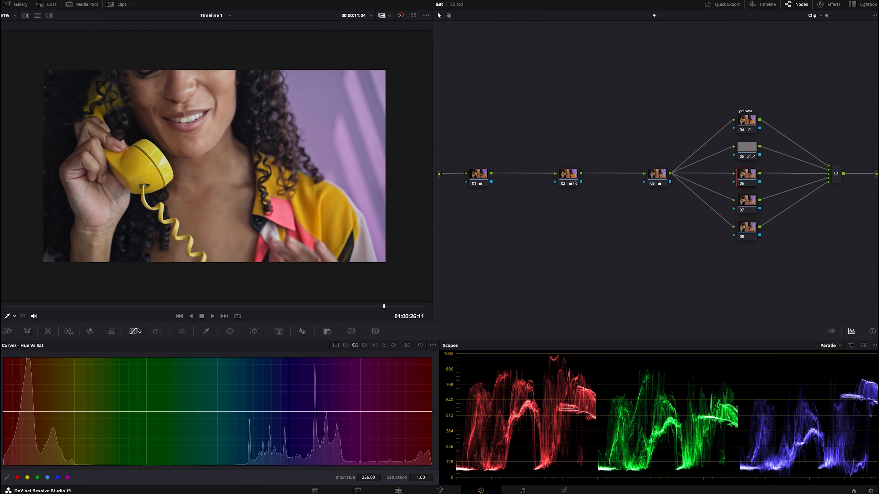
click(348, 144)
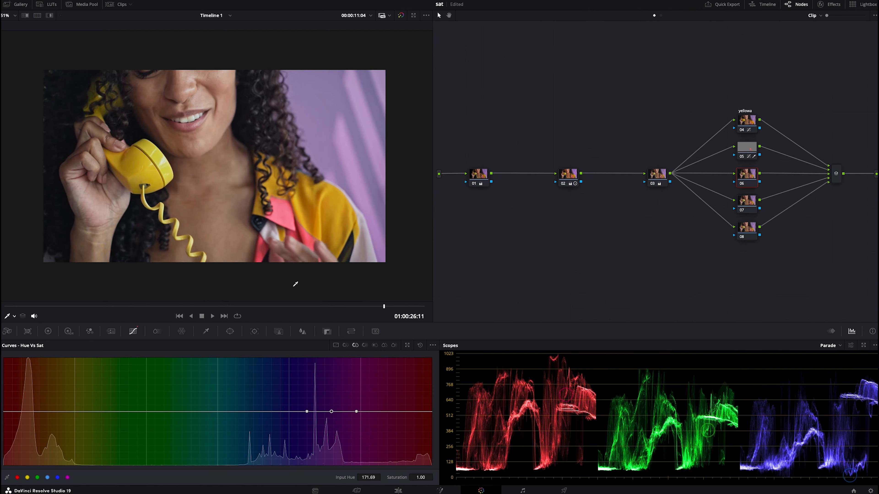
drag(332, 412, 345, 390)
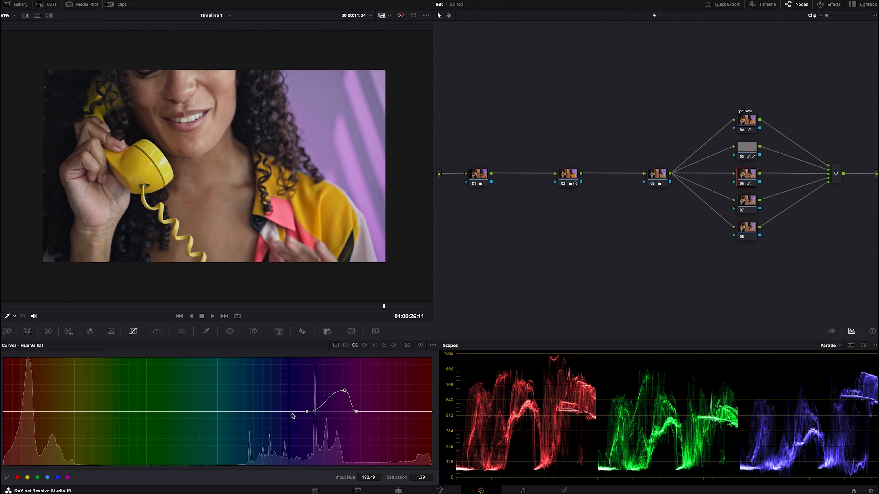
drag(305, 412, 304, 390)
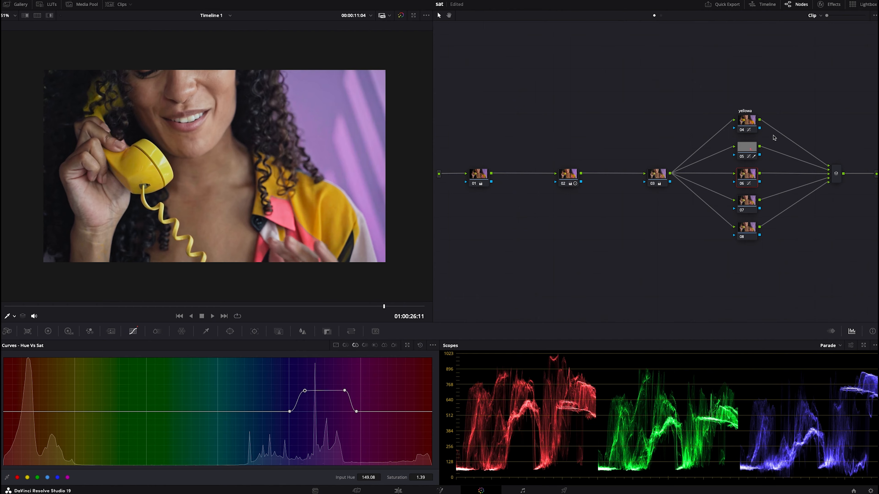
Nudge the yellow point slightly in node 04's Hue Vs Hue curve
click(745, 119)
click(346, 345)
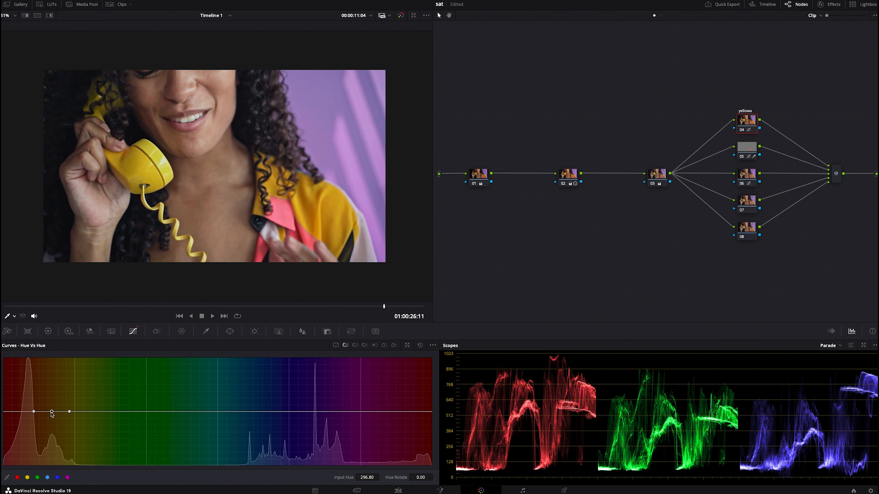
drag(51, 414, 55, 414)
Try rotating the skin tone's hue by 147.80 with the Hue Vs Hue curve on node 08, and reset the point
click(752, 224)
click(213, 87)
drag(27, 411, 35, 367)
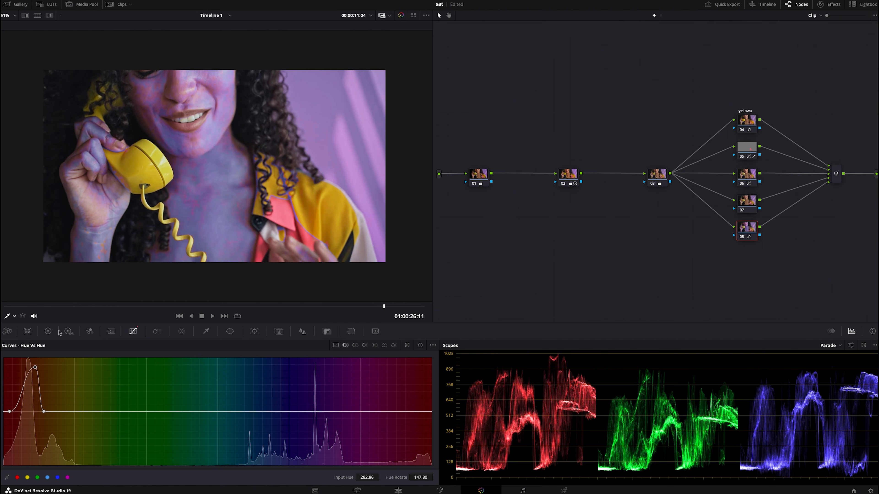
right_click(36, 368)
Sample the skin tone into node 08's Hue Vs Sat curve and raise a broad range to saturation 1.19 from hue 268.28
click(357, 346)
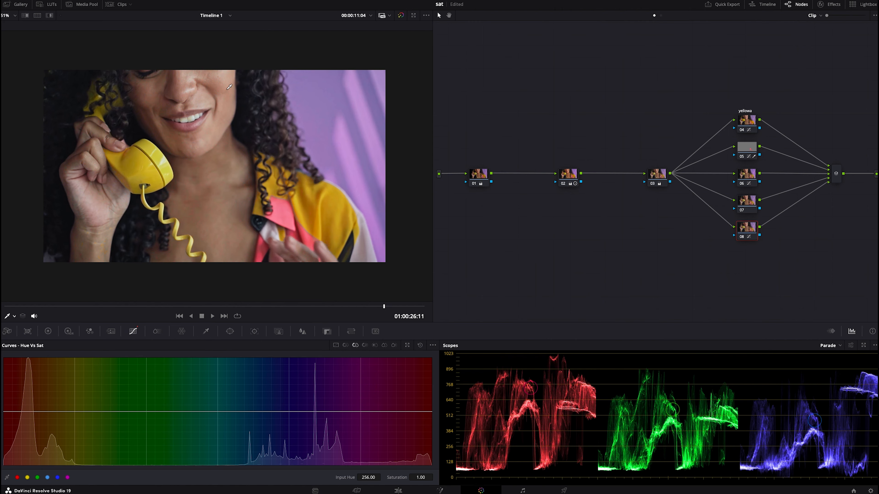
click(210, 230)
mouse_move(27, 412)
mouse_down()
mouse_move(37, 350)
mouse_move(18, 406)
mouse_up()
click(59, 411)
drag(43, 411, 16, 401)
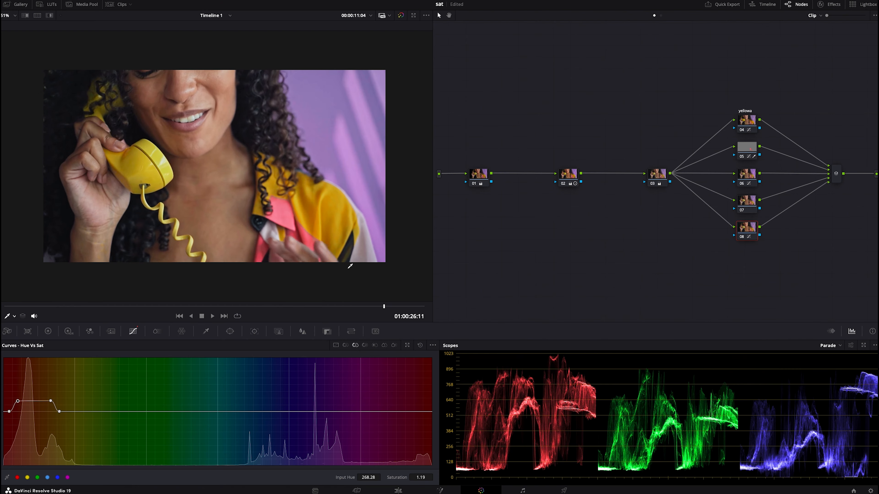
Go to a frame near the clip's start and compare the image with the grade bypassed and enabled
drag(233, 300, 59, 304)
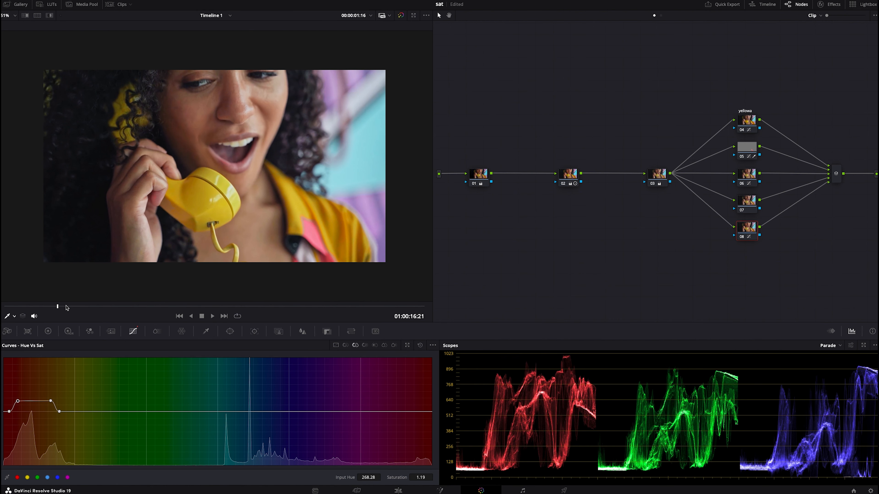
key(alt+d)
key(alt+d)
Add serial node 10 after the parallel mixer and place it below node 01
click(835, 180)
key(alt+s)
drag(473, 207, 511, 271)
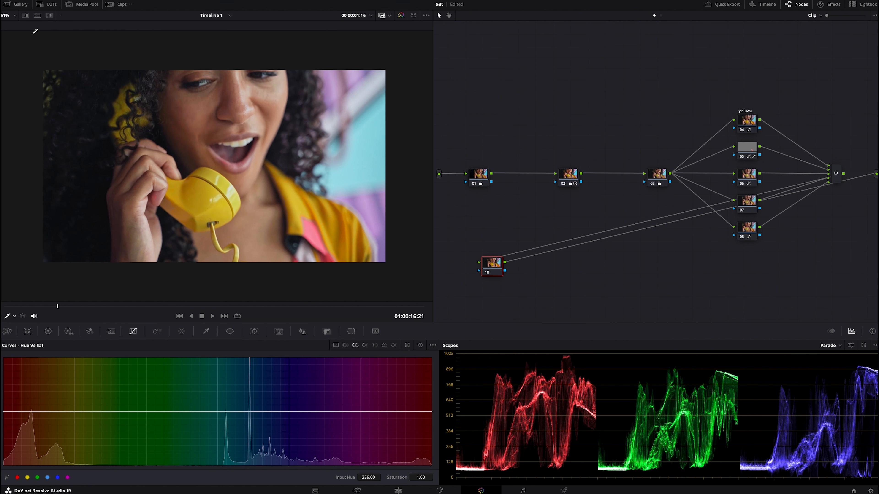
Apply the "look 1" grade from the gallery's tones album to node 10 and hide the gallery
click(23, 4)
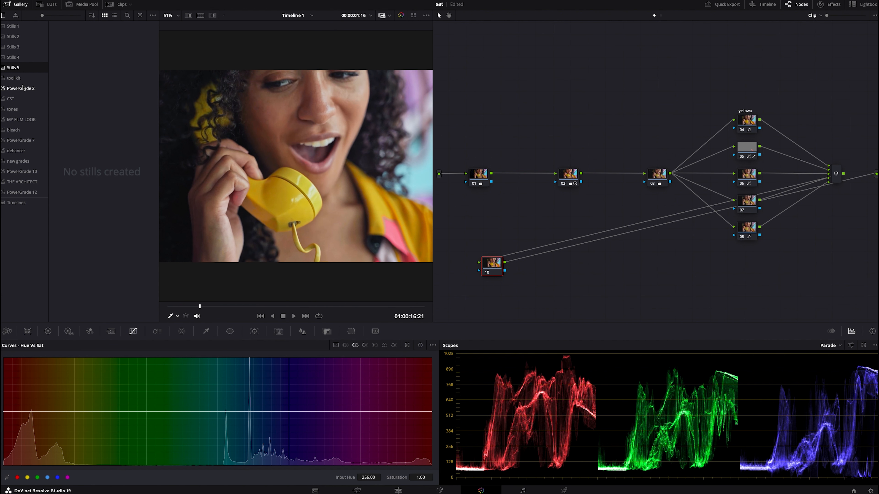
click(19, 110)
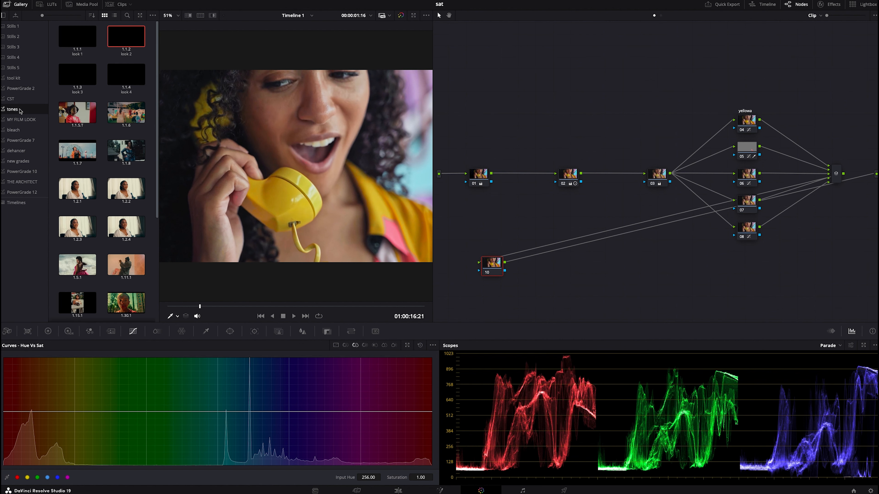
drag(79, 36, 492, 265)
click(16, 4)
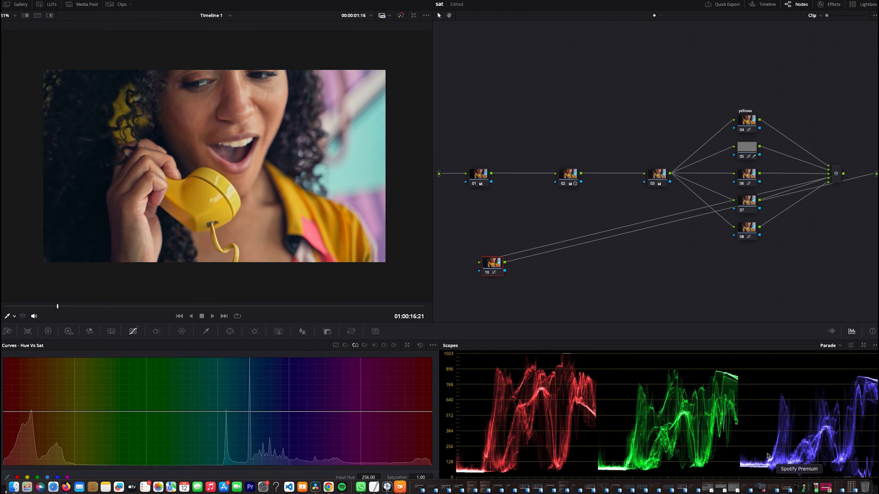
Compare the image with node 10 disabled and enabled, and inspect the graded frame full screen
key(super+d)
key(super+d)
key(super+f)
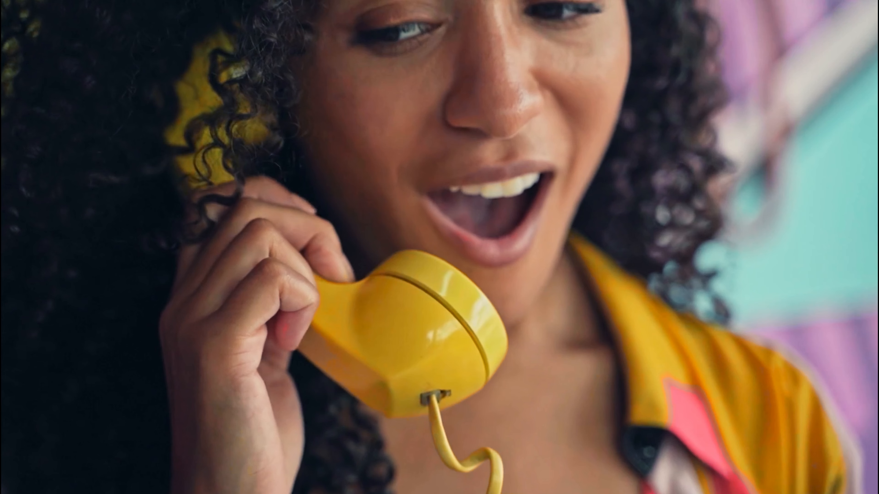
key(super+f)
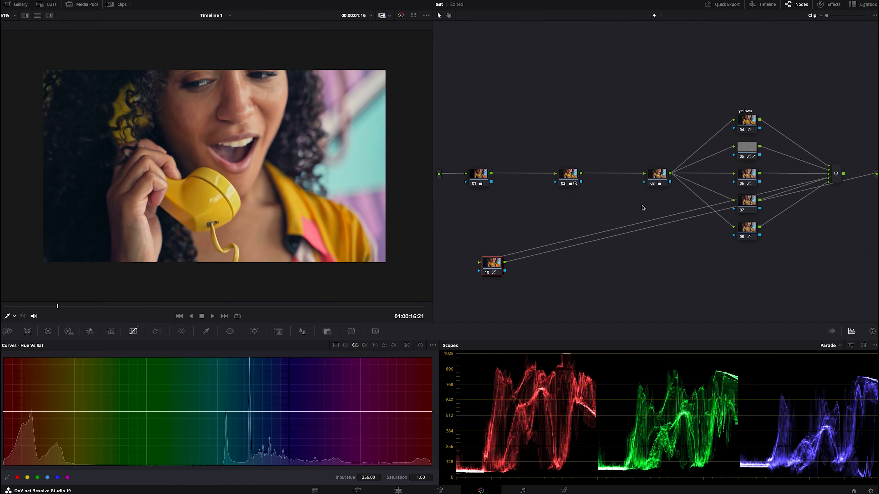
Sample the teal background into node 07's Hue Vs Sat curve and raise its saturation to 1.31 at hue 84.57
click(743, 205)
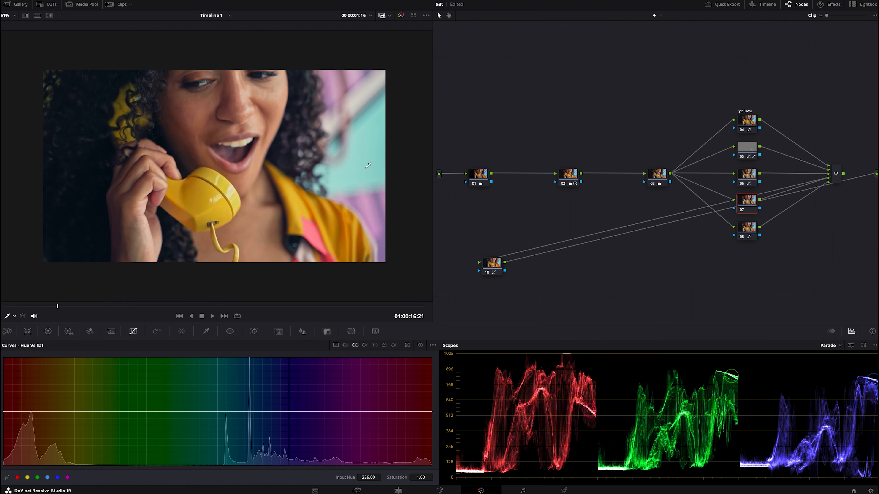
click(359, 119)
drag(221, 412, 227, 391)
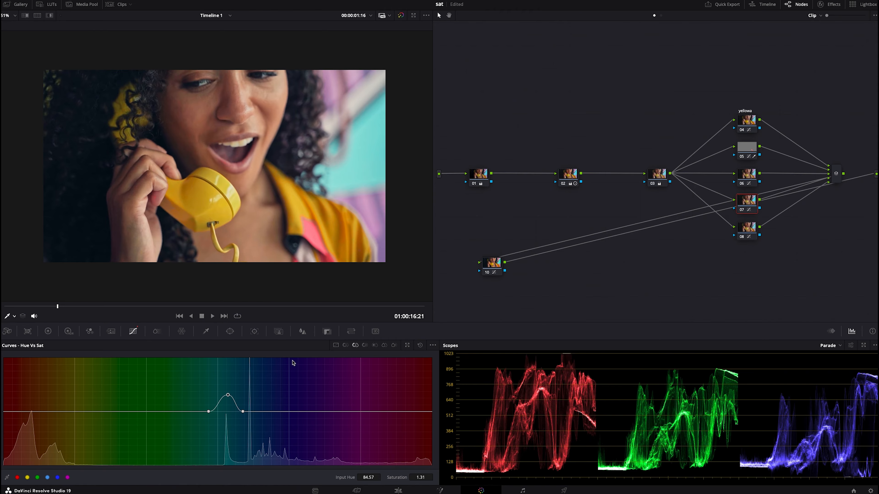
Rotate the teal background's hue by 7.48 at input hue 85.44 with node 07's Hue Vs Hue curve
click(346, 345)
click(226, 412)
drag(226, 413, 229, 411)
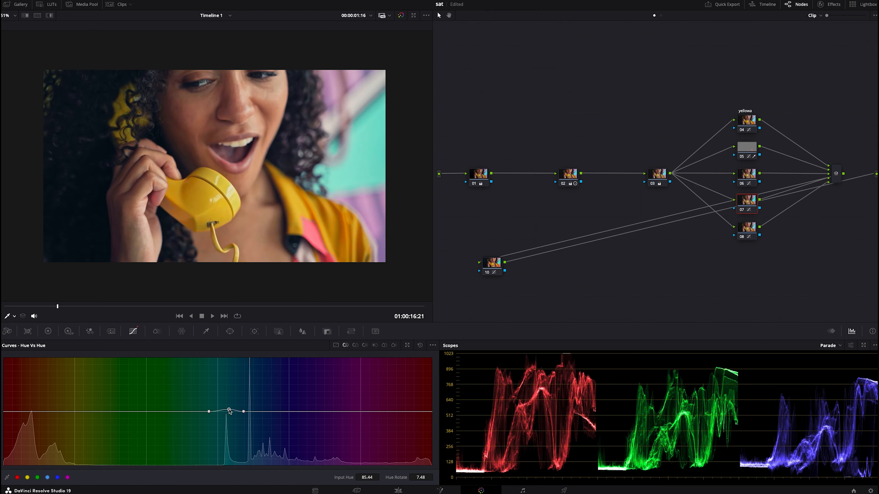
Compare the image with node 03 disabled and enabled, and inspect the graded frame full screen
click(654, 185)
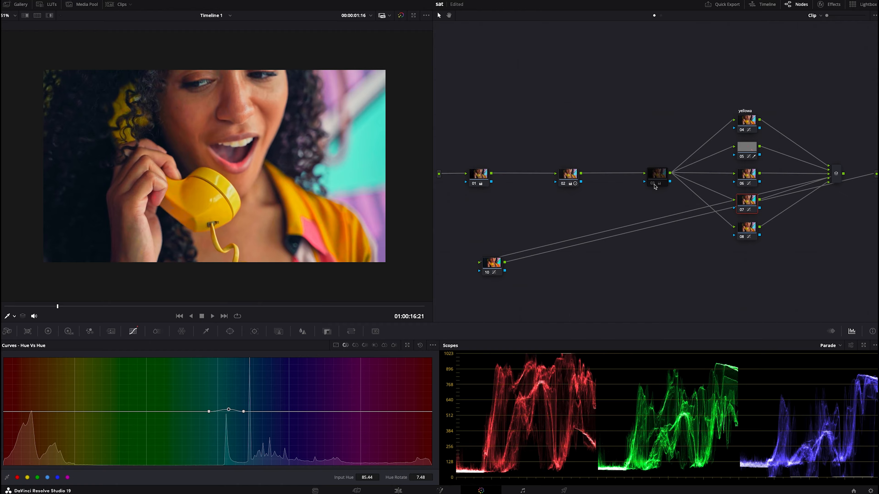
click(652, 185)
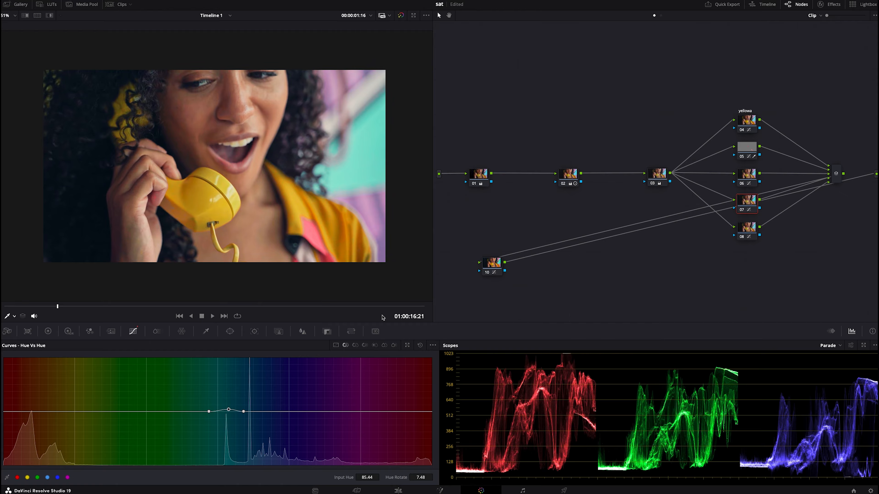
key(ctrl+f)
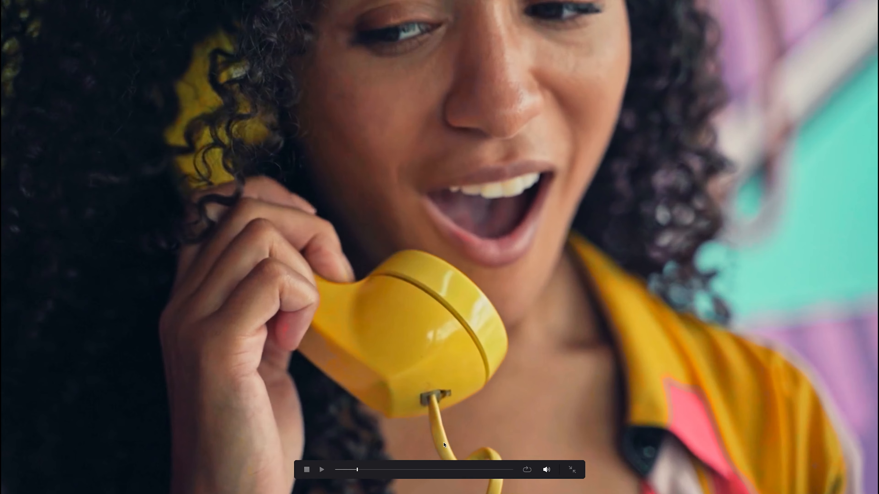
key(Escape)
Clean up the node graph's layout and check the grade on several frames throughout the clip
right_click(508, 224)
click(526, 308)
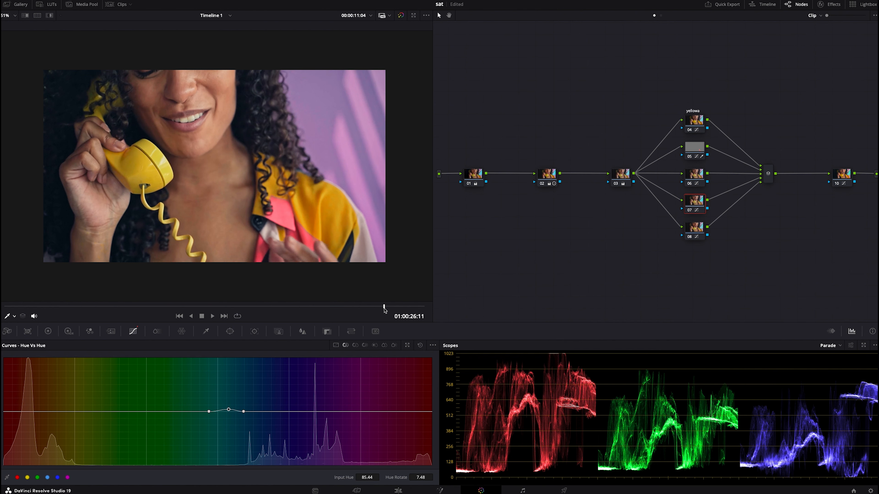
drag(195, 299, 143, 297)
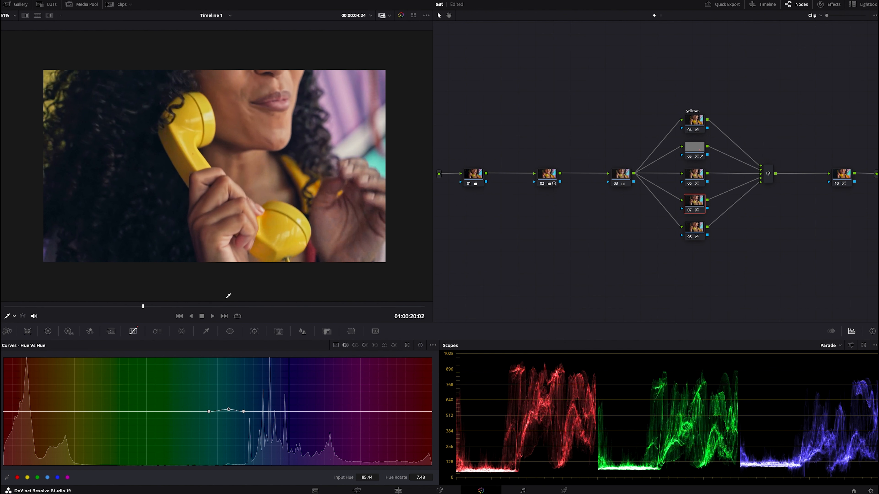
click(255, 307)
click(359, 307)
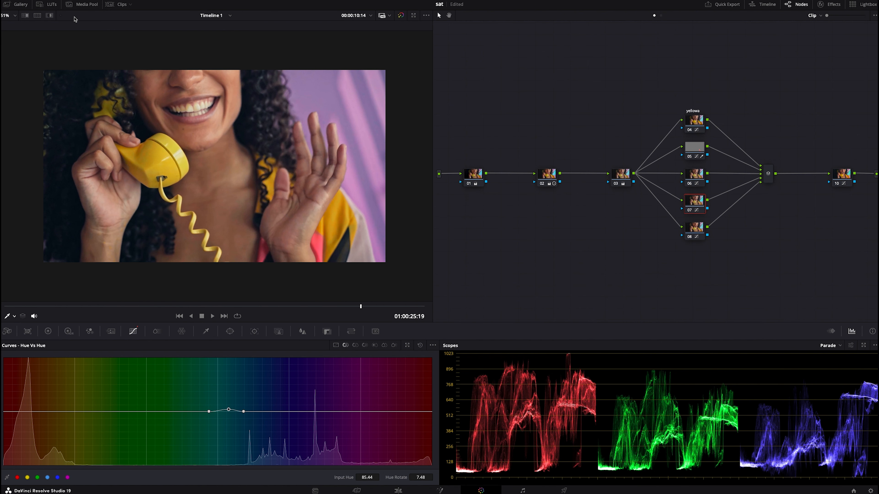
Show the clip thumbnails, open clip 11 of the woman in the forest, and examine node 05's primary color wheels
click(110, 5)
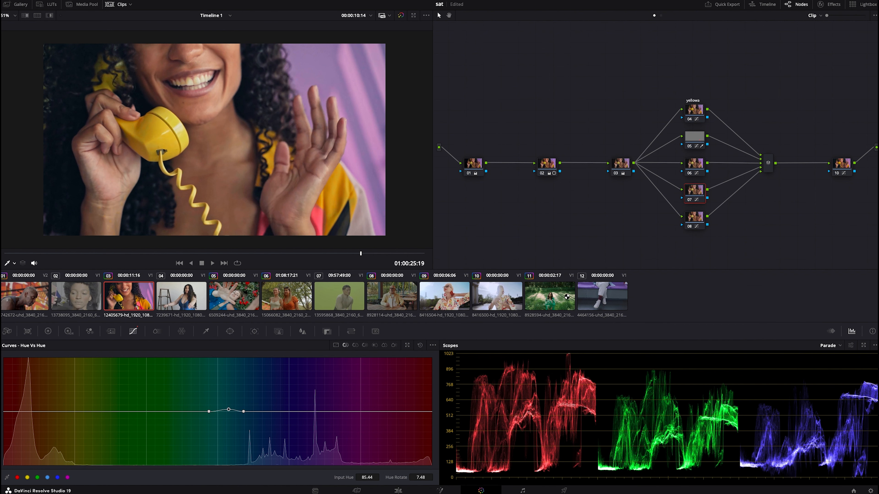
click(567, 297)
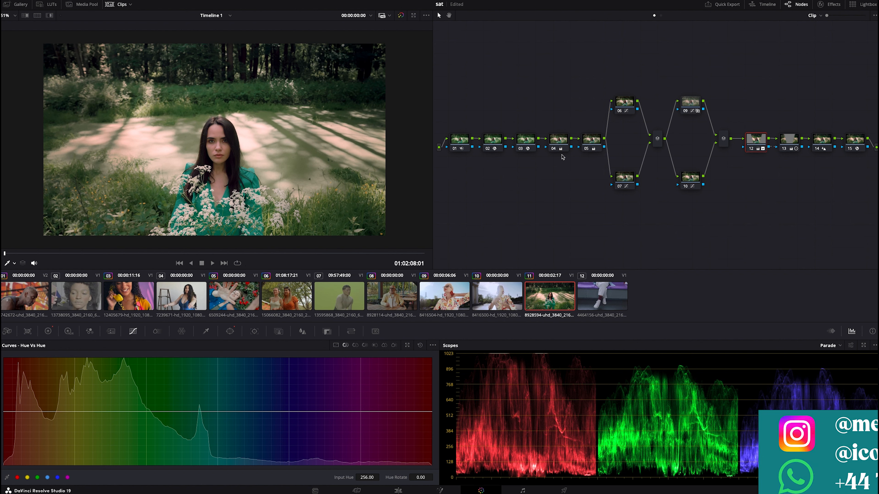
click(586, 147)
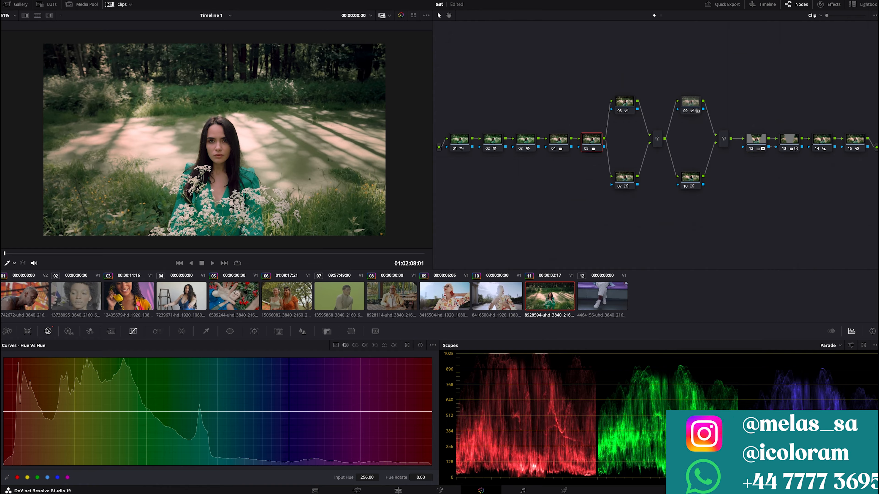
click(48, 331)
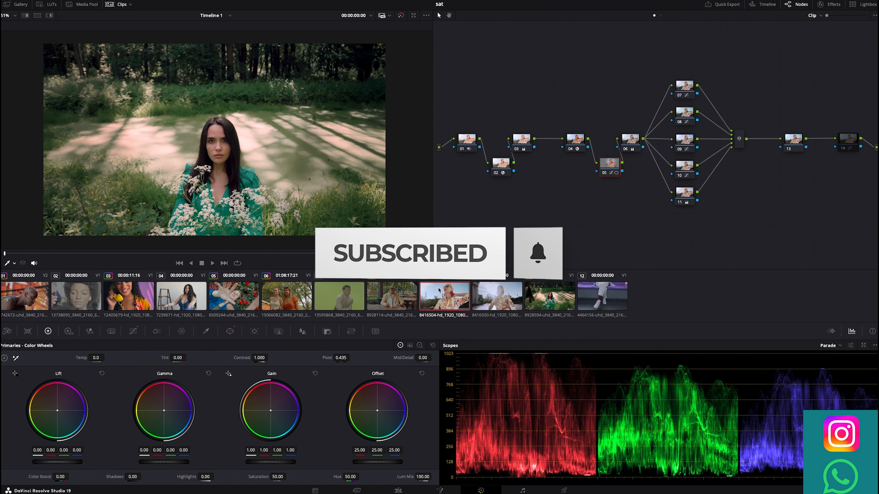
Clean up the node graph of clip 09, review a frame near 01:01:29:06, and return to clip 03
right_click(495, 234)
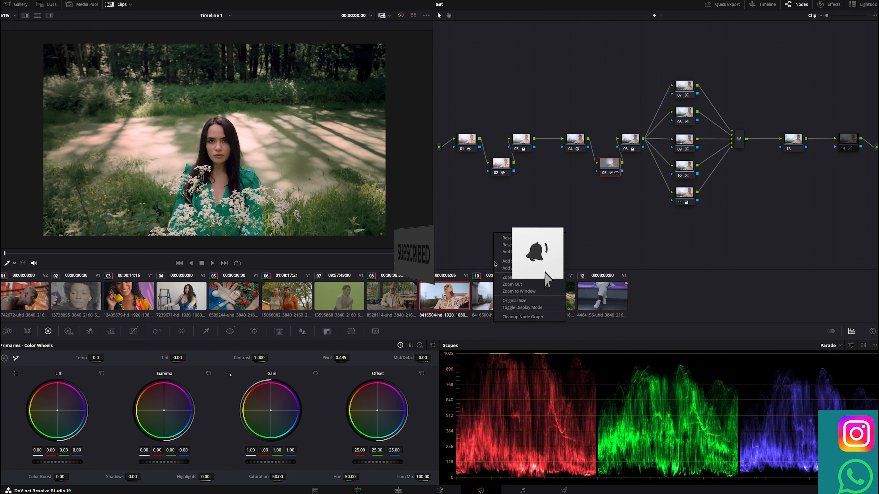
click(531, 320)
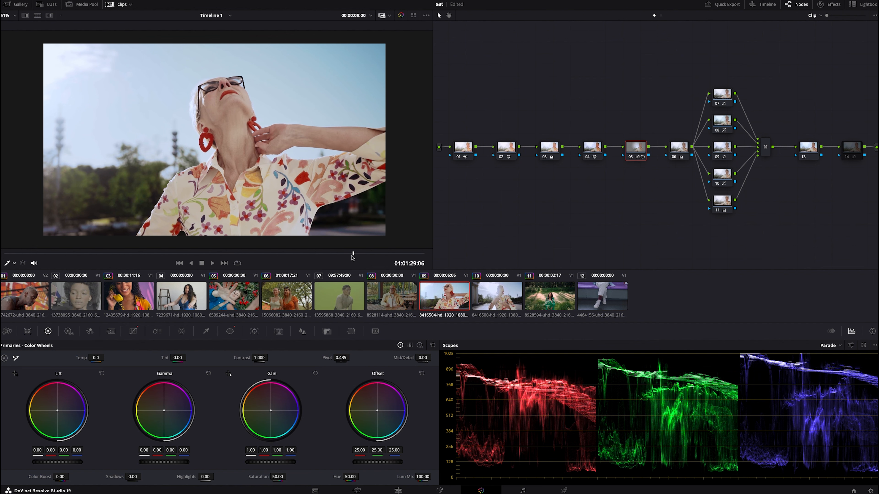
click(108, 300)
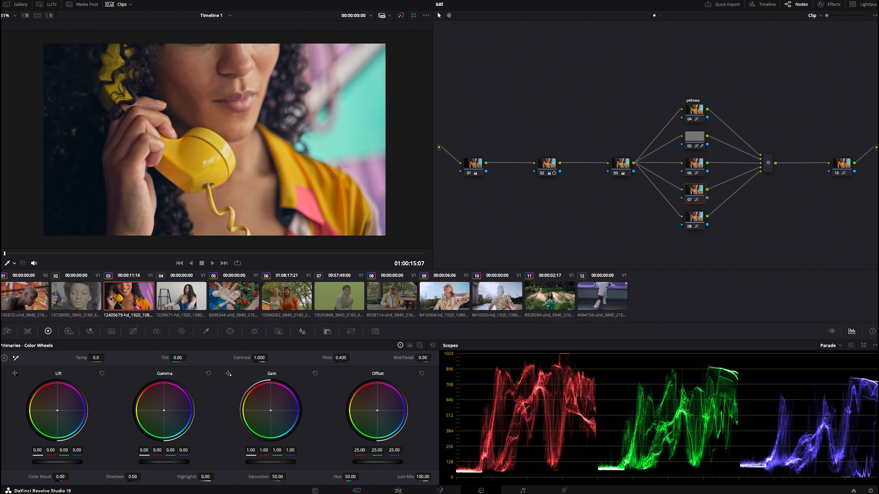